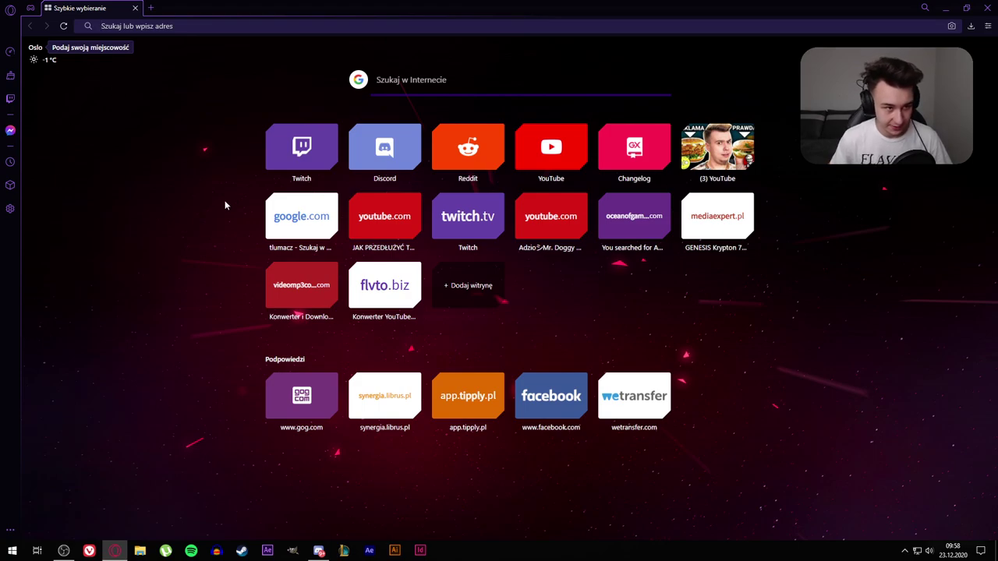
Search the web for 'obs' and open the official obsproject.com site
type("obs")
key("Return")
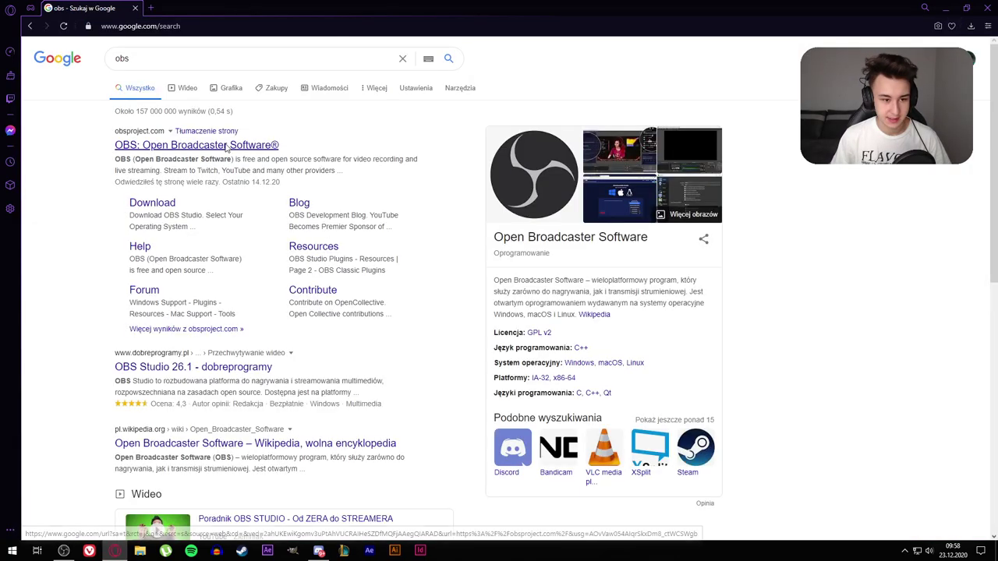
left_click(221, 143)
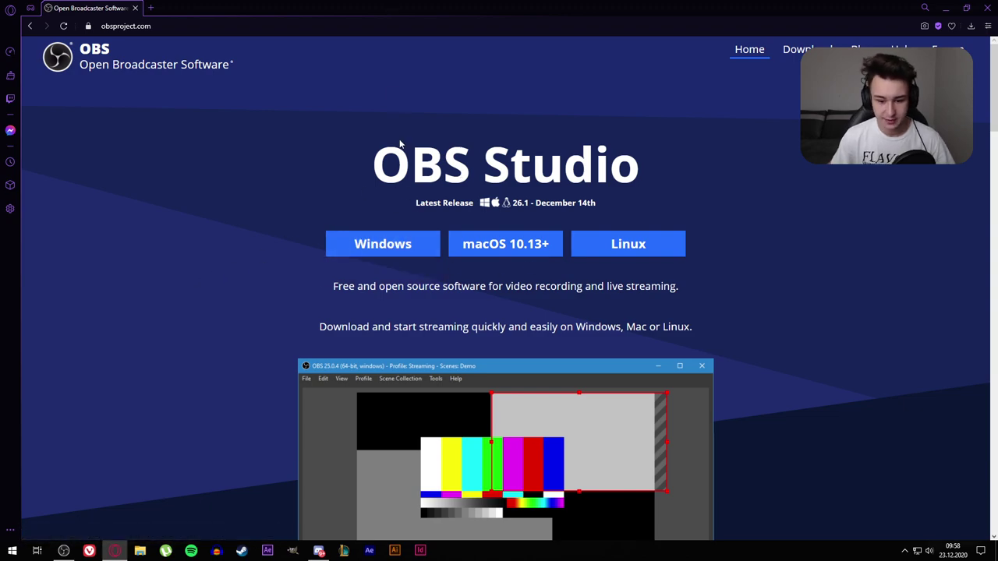
scroll(458, 368, "down", 3)
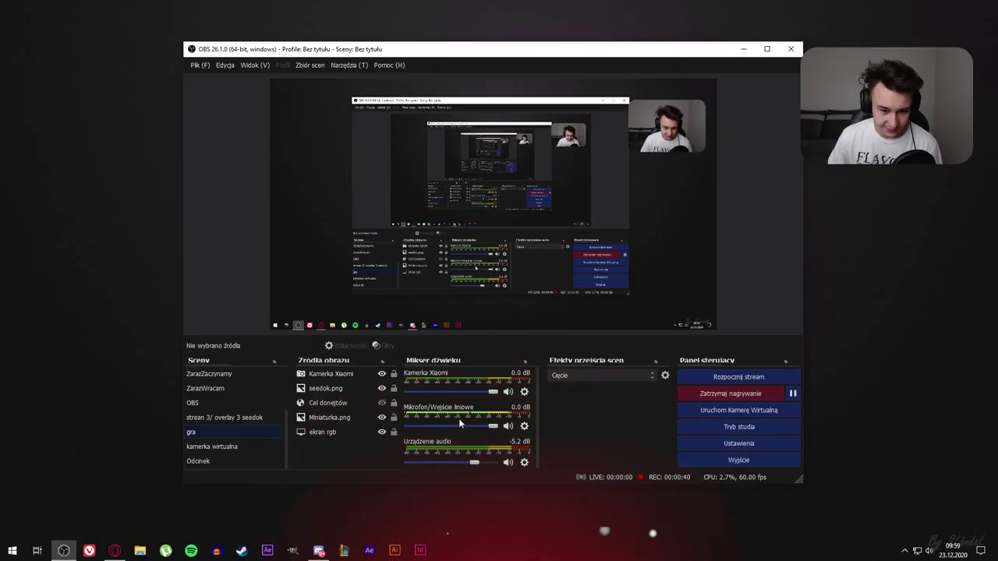
Open the microphone source's Filters window and move it to the left
left_click(523, 427)
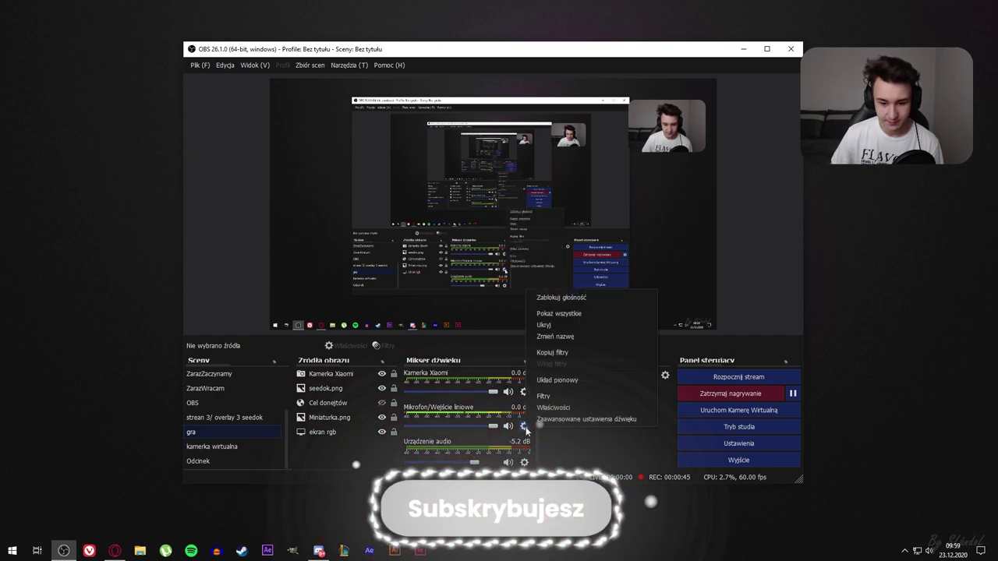
left_click(546, 396)
mouse_move(345, 74)
left_mouse_down()
mouse_move(673, 256)
mouse_move(74, 279)
mouse_move(429, 92)
left_mouse_up()
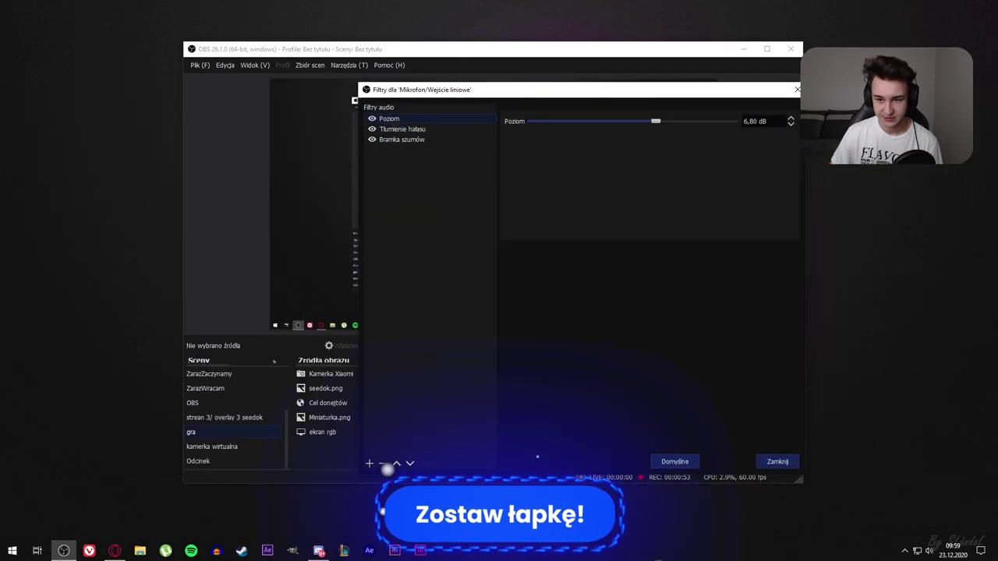
left_click_drag(436, 89, 206, 96)
Review the noise suppression (keeping Speex), noise gate and gain filter settings
left_click(165, 137)
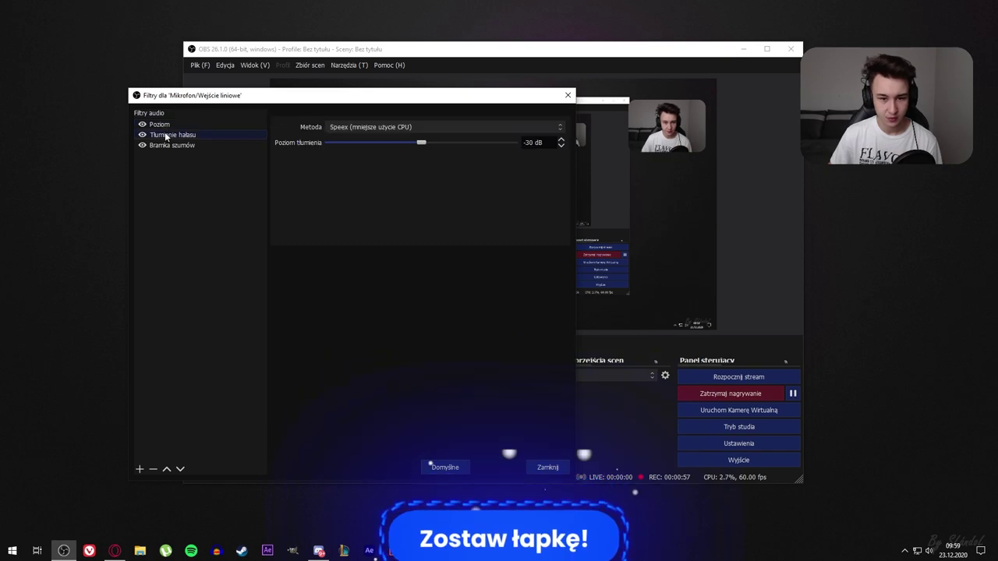
left_click(343, 129)
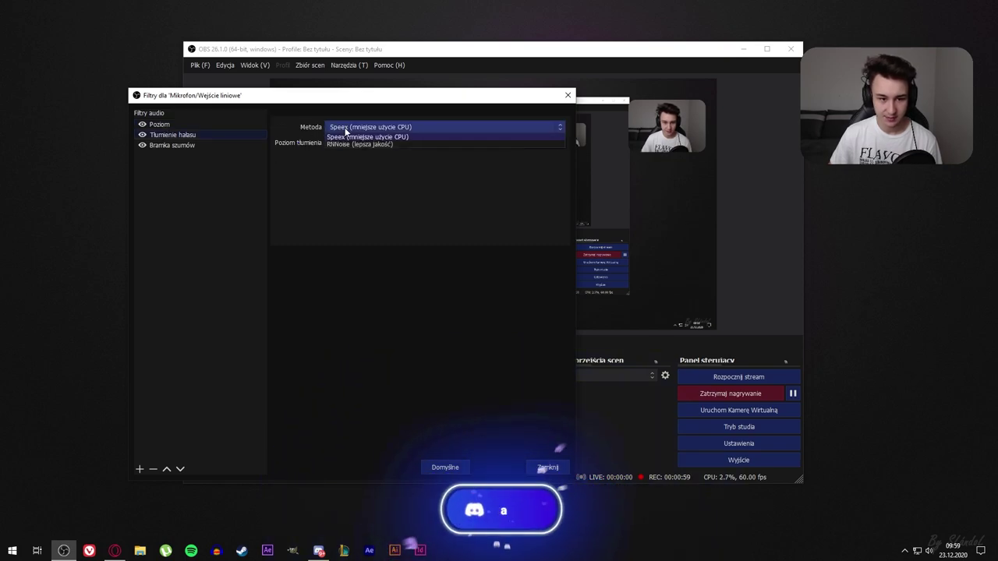
left_click(343, 126)
left_click(179, 146)
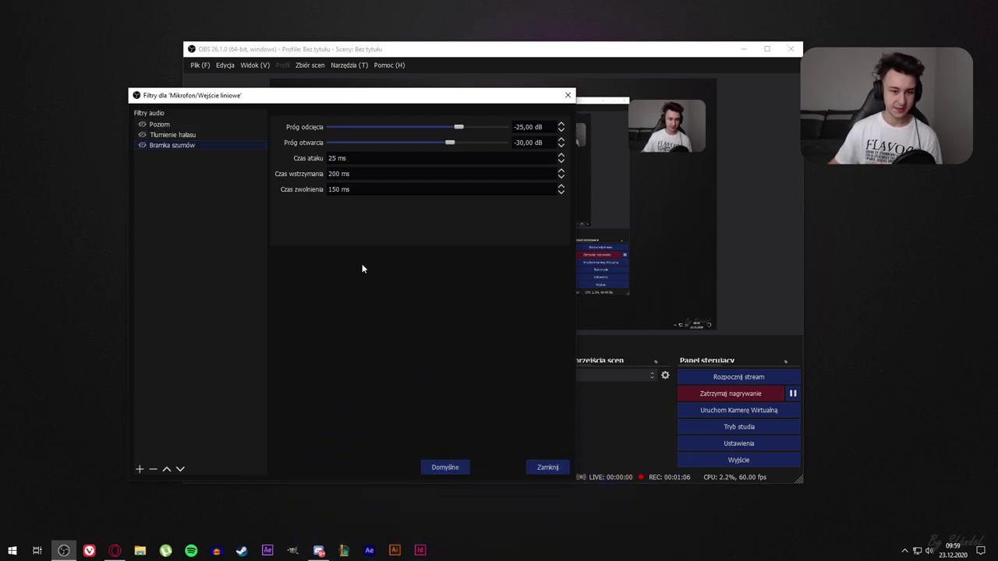
left_click(143, 139)
left_click(156, 125)
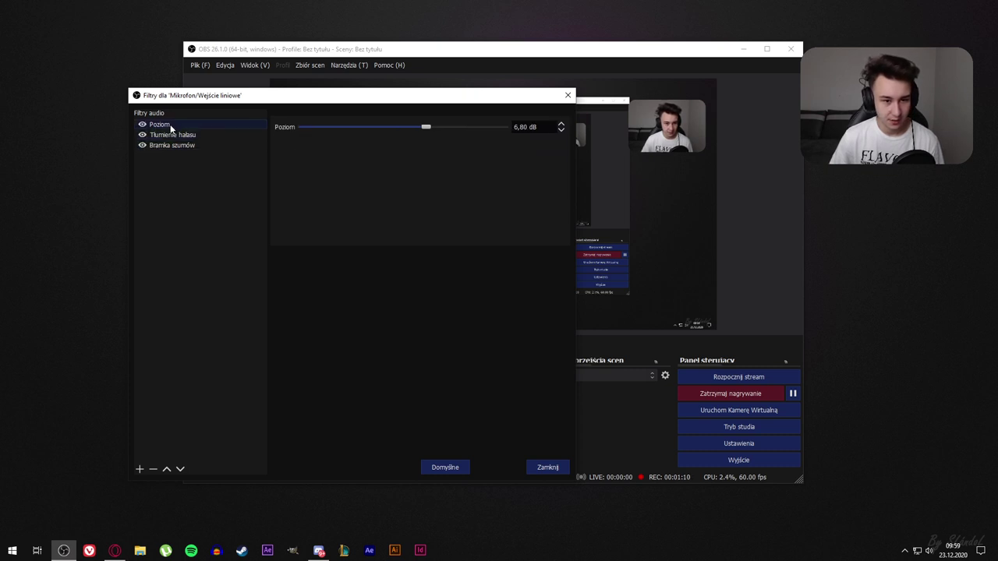
Set the microphone gain to 6.20 dB, add a compressor filter, and close the filters
left_click_drag(429, 129, 516, 130)
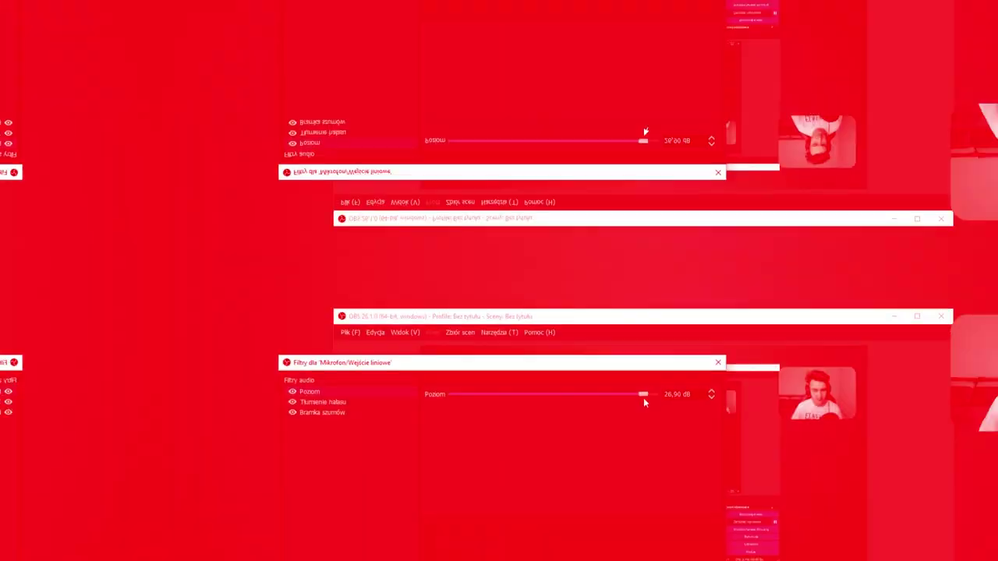
left_click_drag(516, 128, 426, 127)
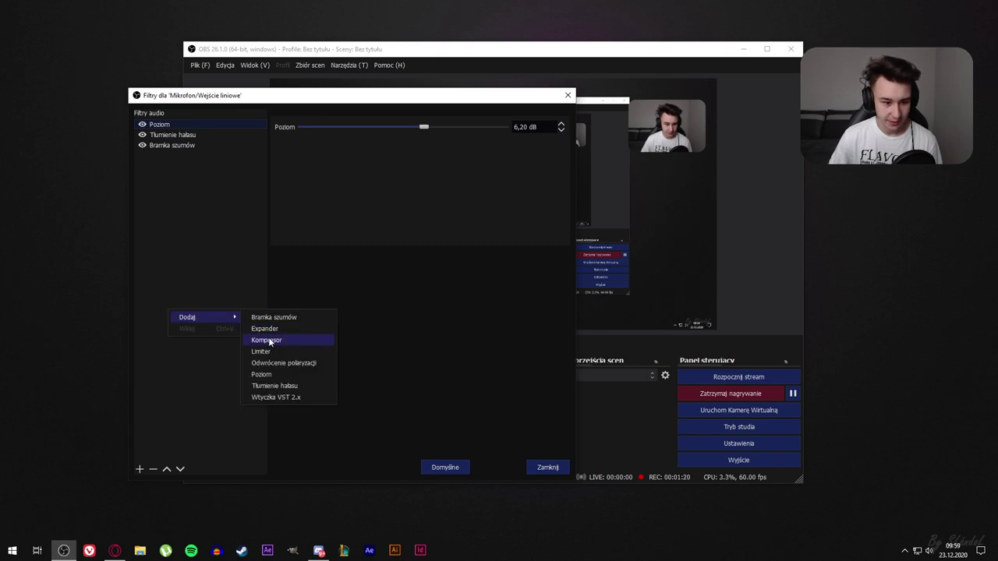
left_click(266, 341)
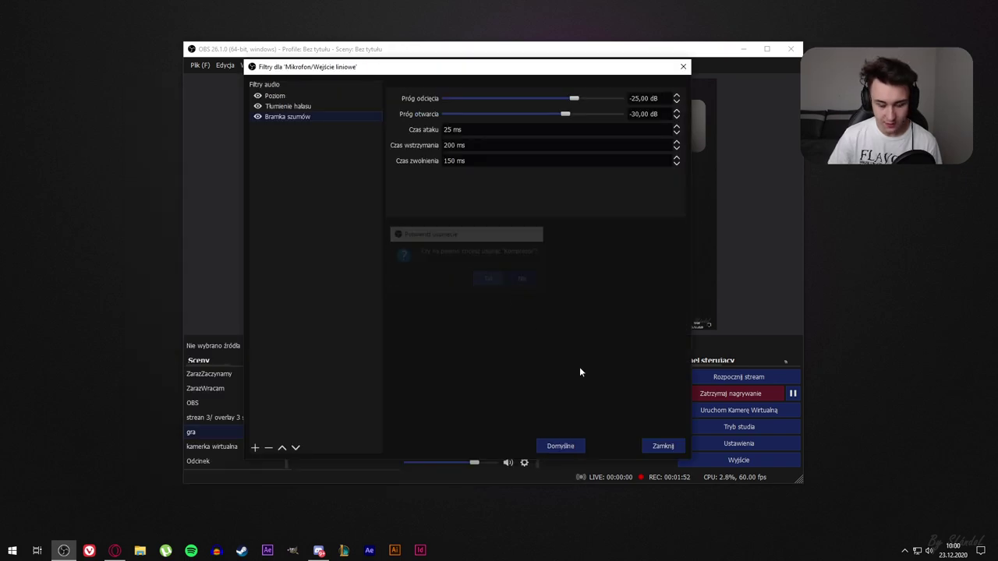
left_click(663, 446)
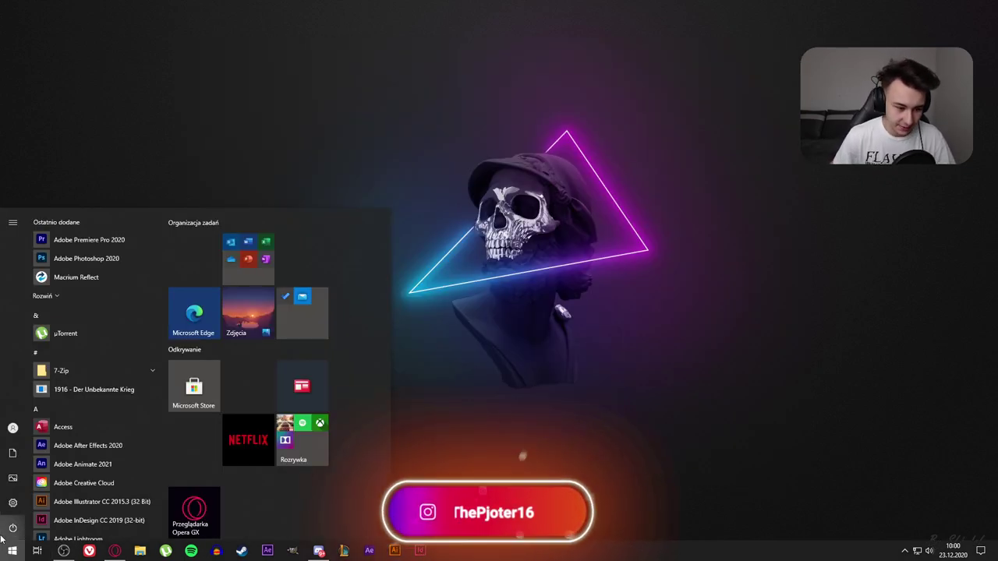
Launch Premiere Pro 2020 from the Start menu
mouse_move(3, 537)
type("pre")
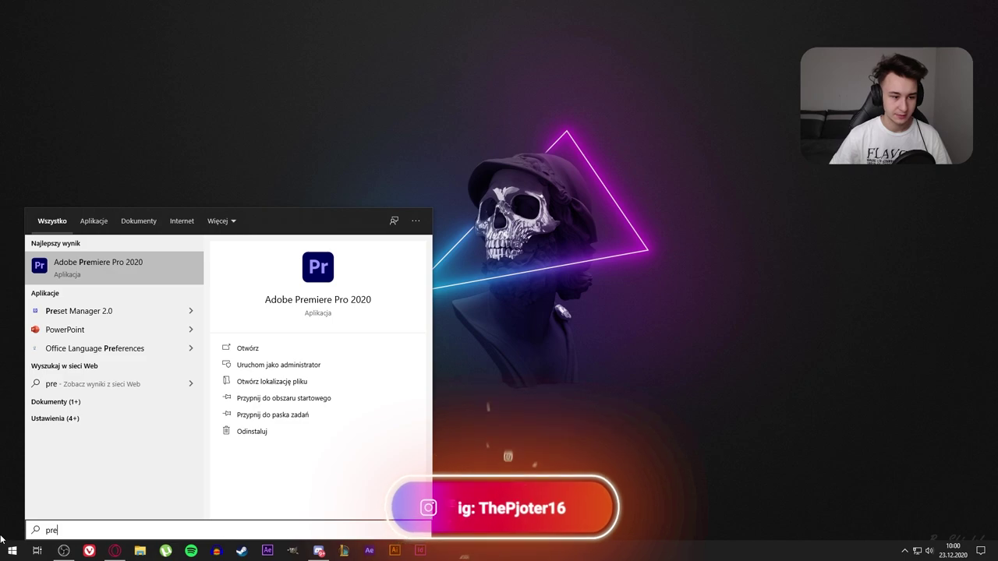
key("Return")
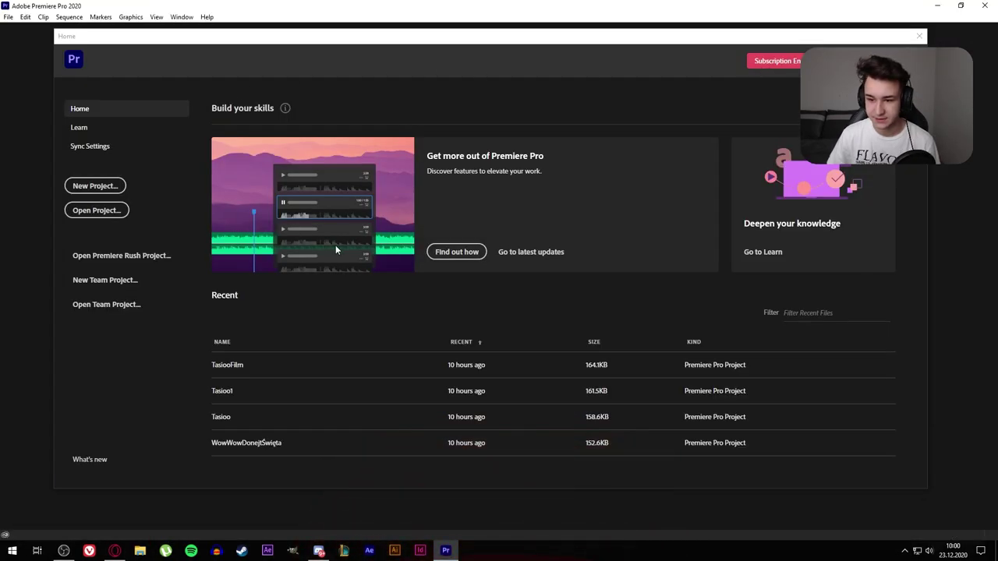
Create a new Premiere project and clear the clip selection in the bin
left_click(109, 192)
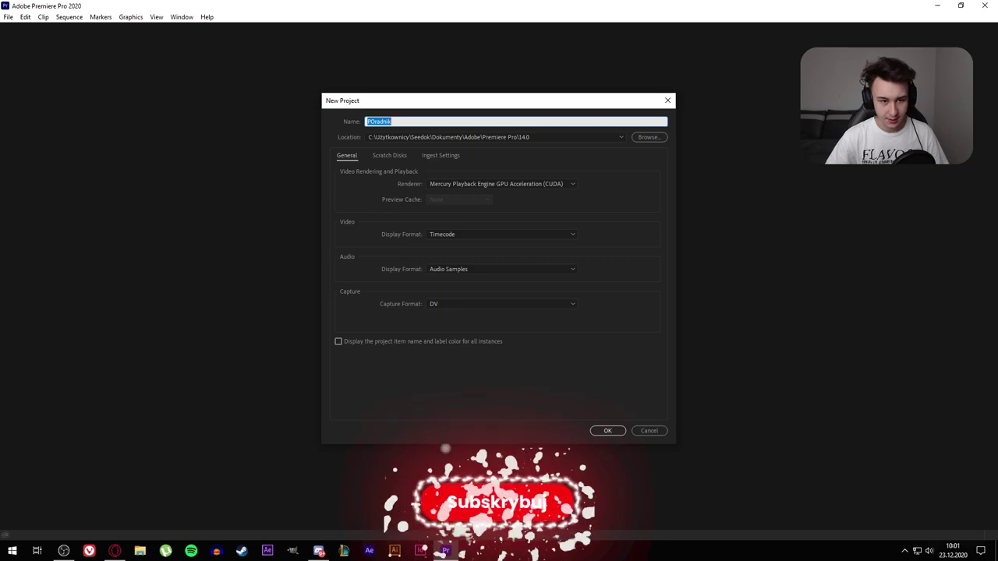
key("Return")
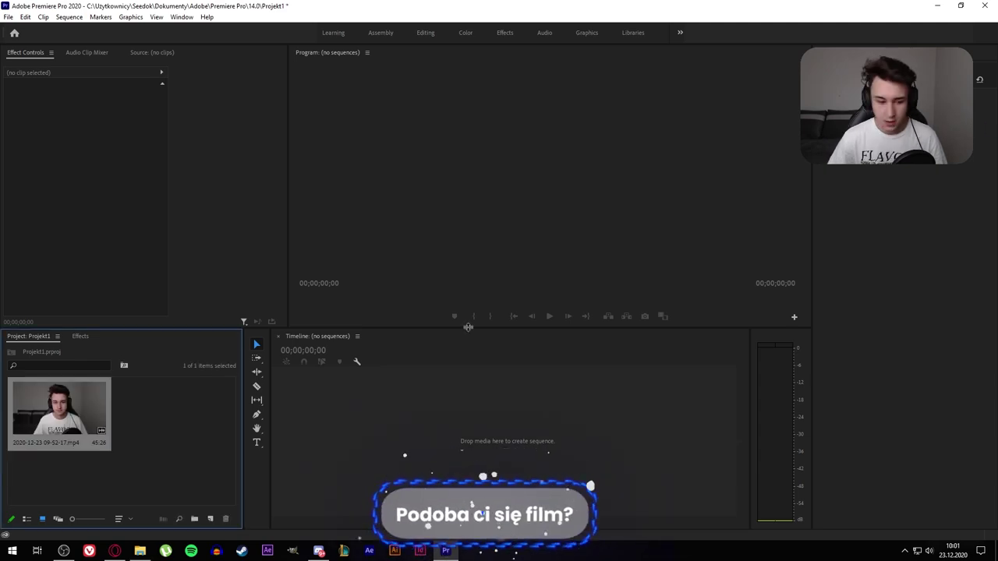
left_click_drag(132, 485, 176, 475)
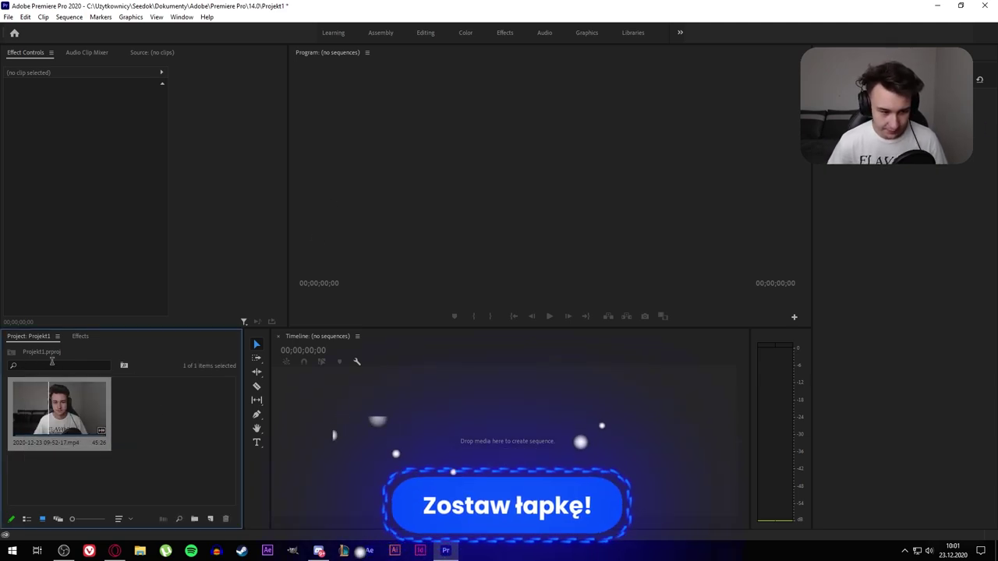
Create a FullHD60fps sequence and place the webcam clip on its timeline
key("ctrl+n")
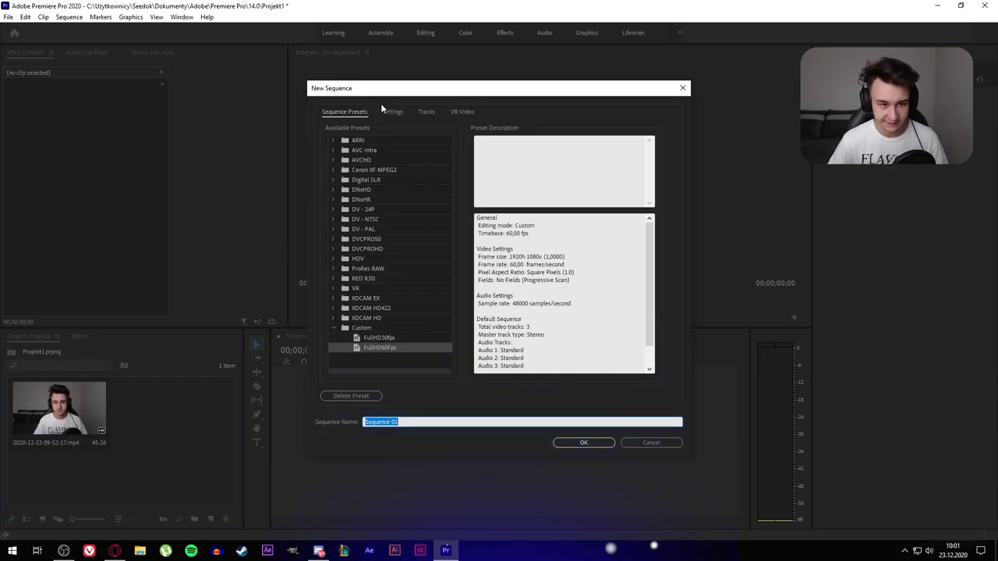
left_click(390, 112)
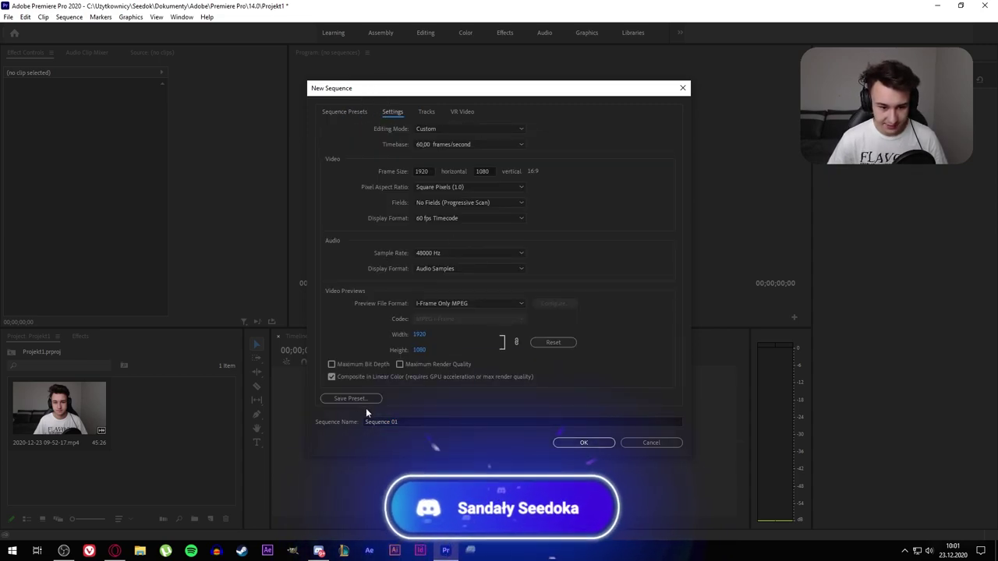
left_click(378, 424)
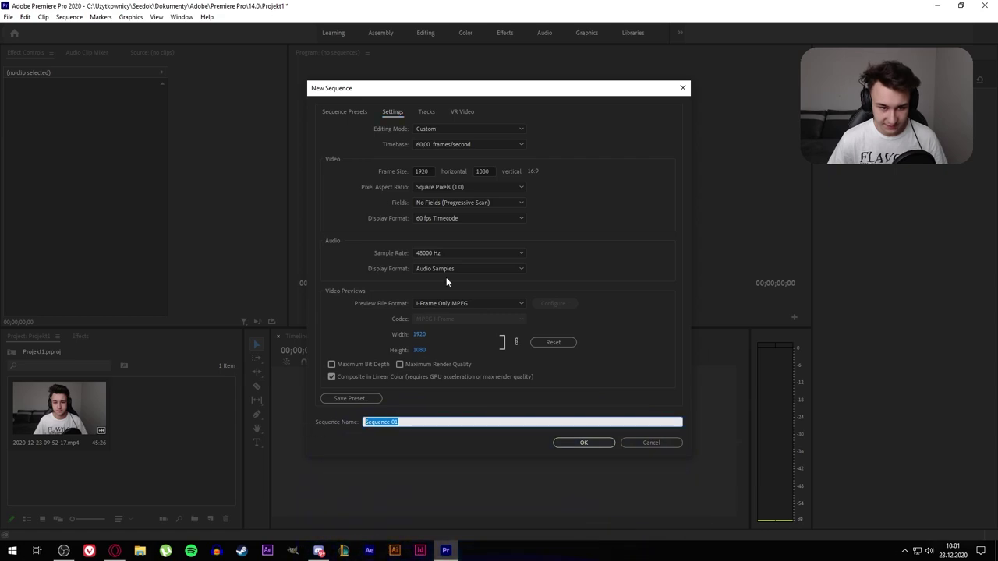
left_click(344, 112)
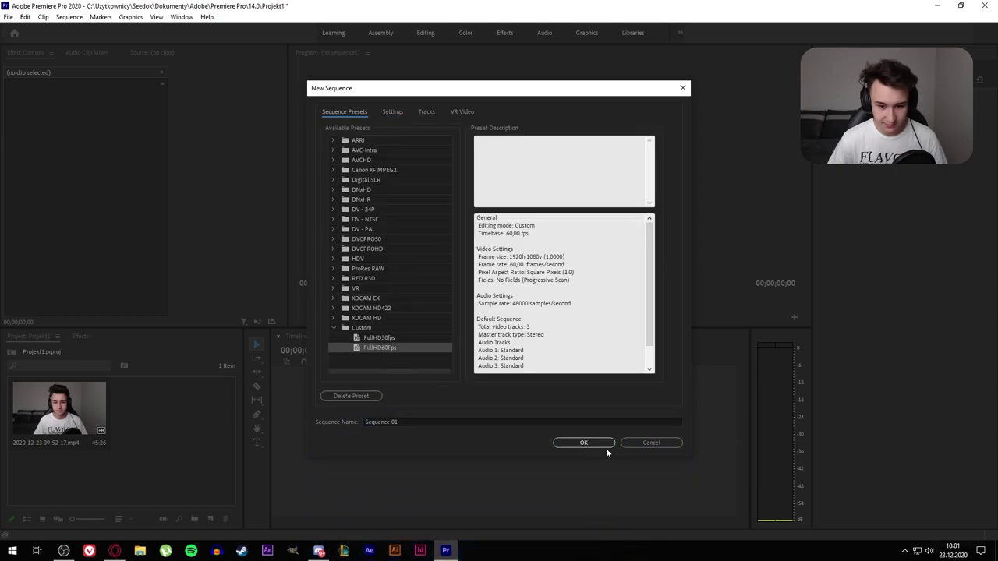
left_click(583, 443)
mouse_move(59, 407)
left_mouse_down()
mouse_move(387, 435)
mouse_move(399, 448)
left_mouse_up()
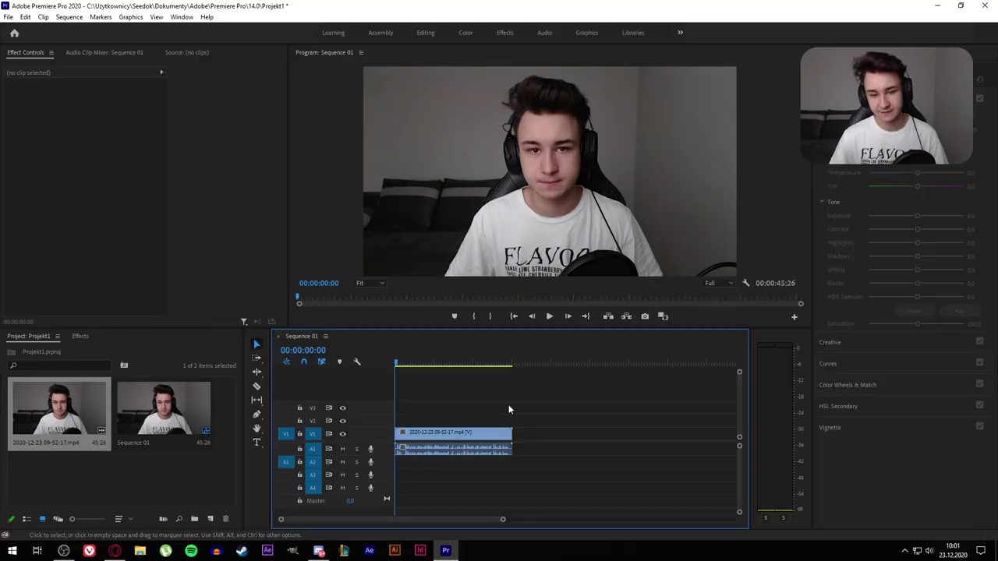
key("space")
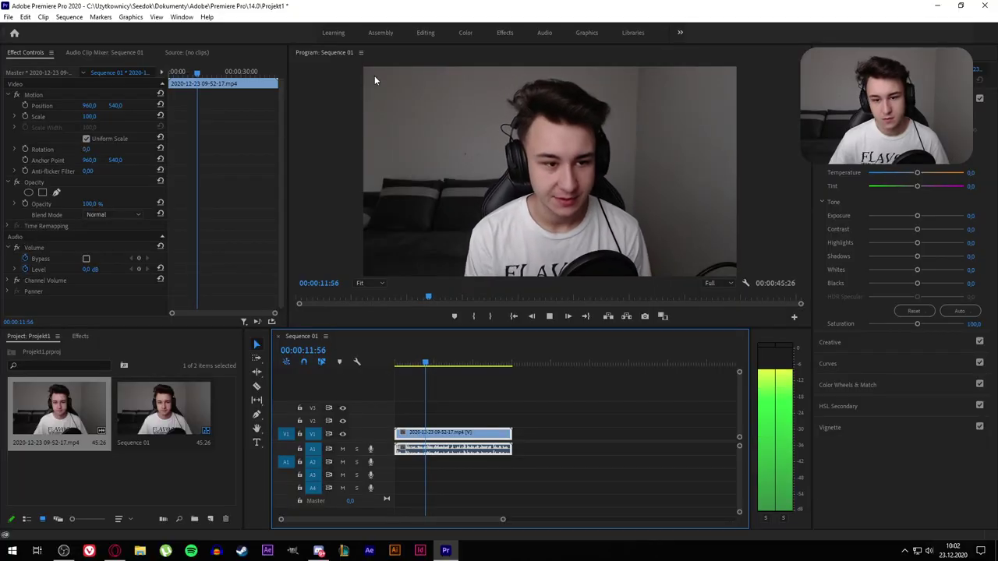
key("space")
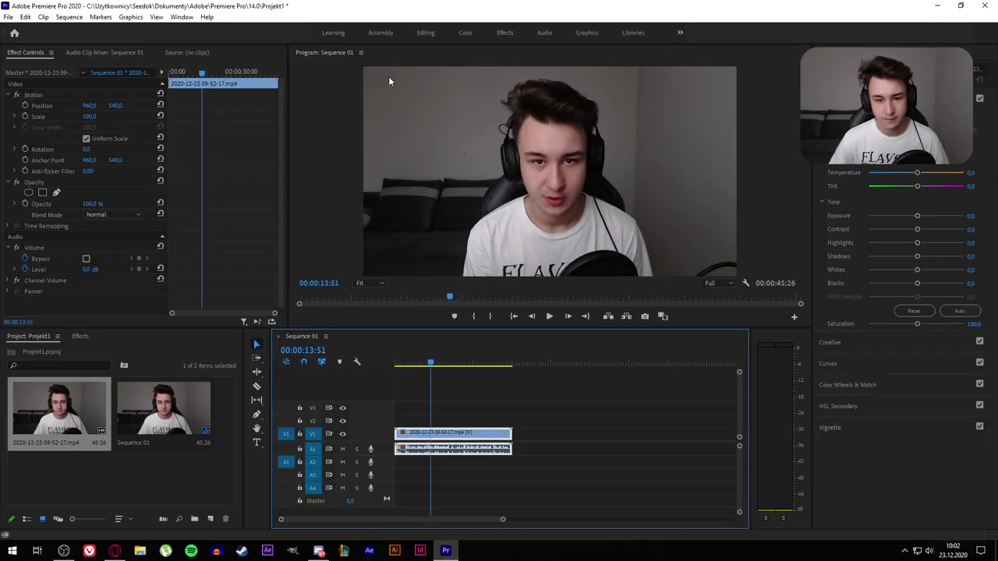
left_click_drag(433, 364, 422, 364)
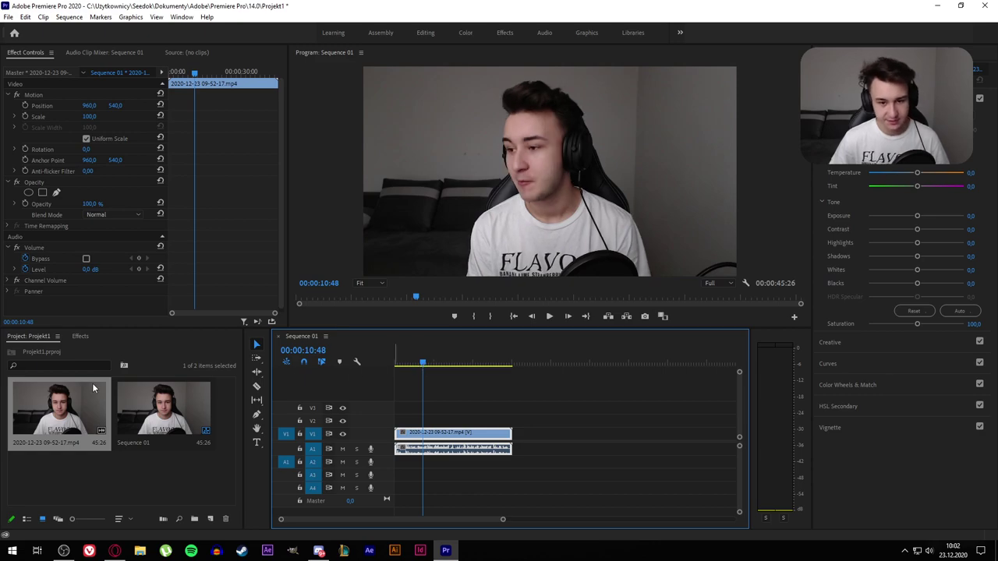
key("space")
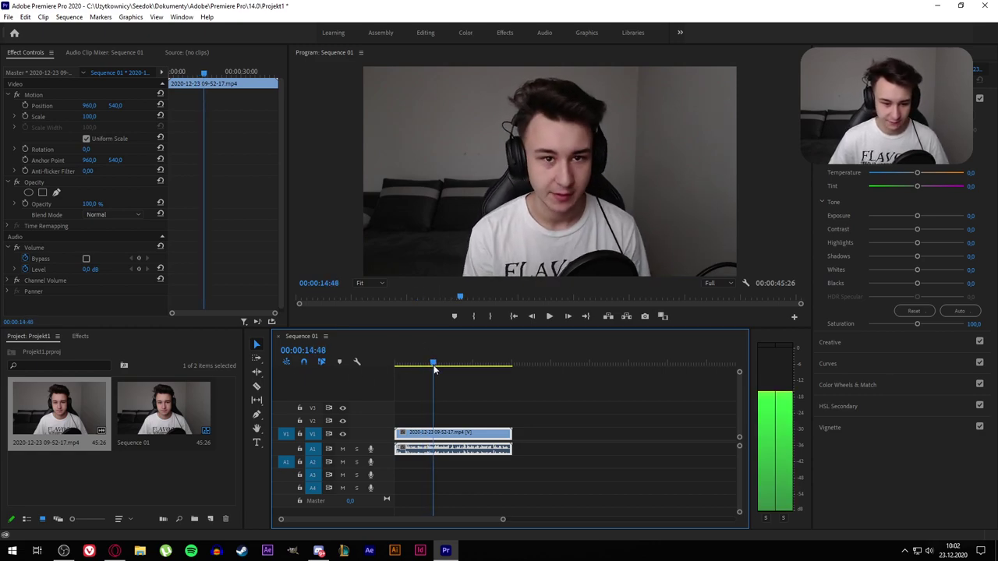
key("Home")
Search Effects for 'compresso' and drop Multiband Compressor onto the A1 audio clip
left_click(81, 336)
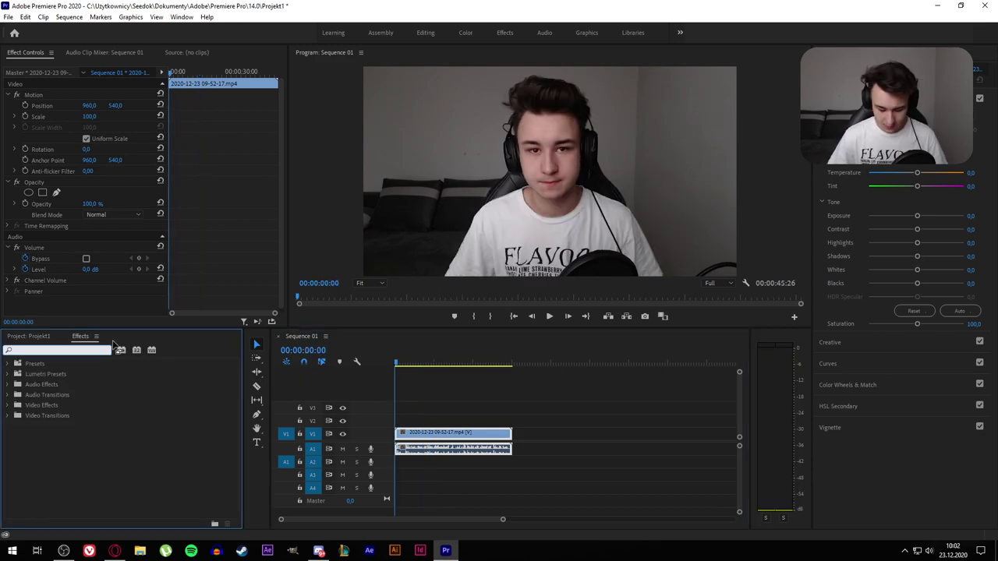
type("compr")
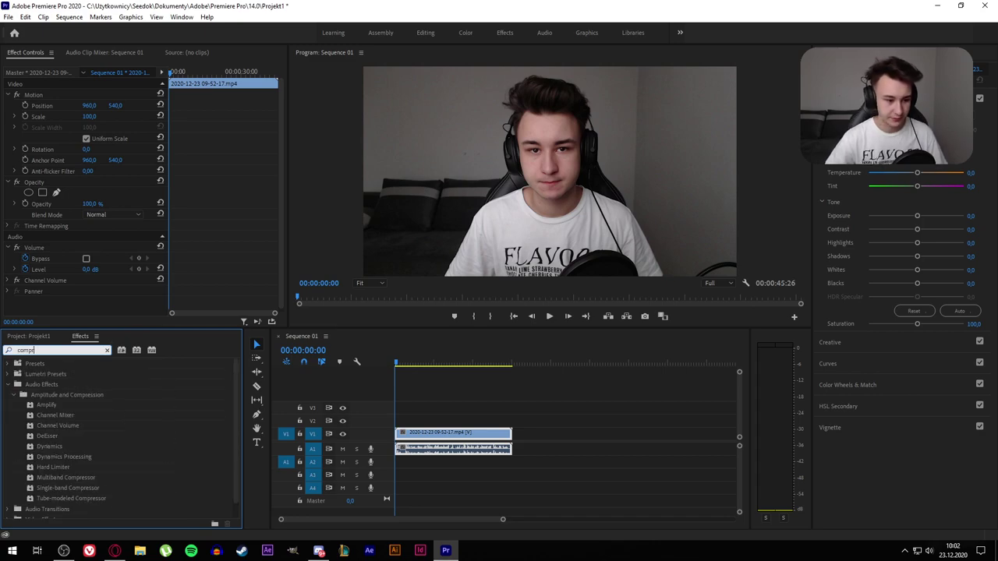
type("essor")
left_click(38, 407)
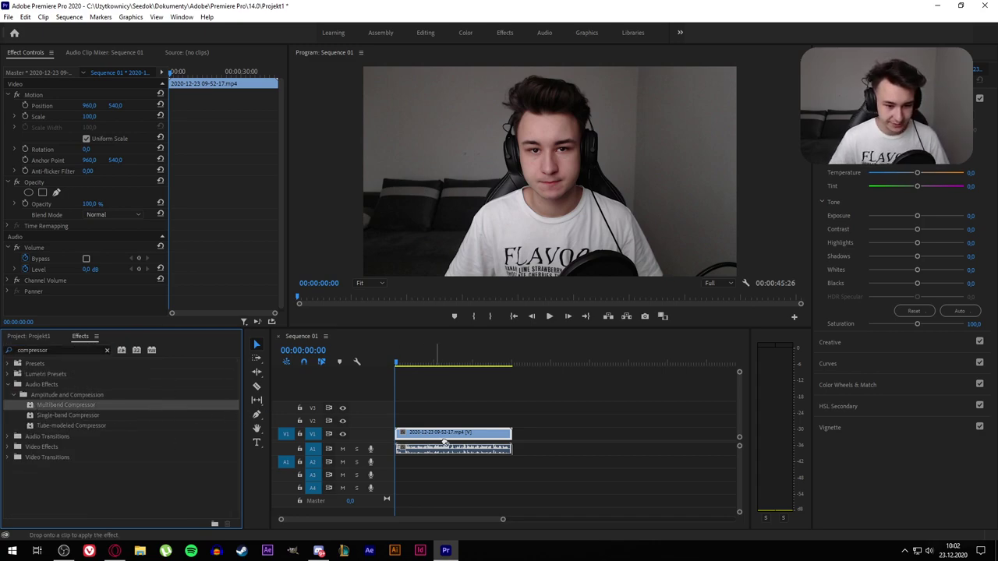
left_click_drag(485, 455, 487, 455)
scroll(122, 304, "down", 2)
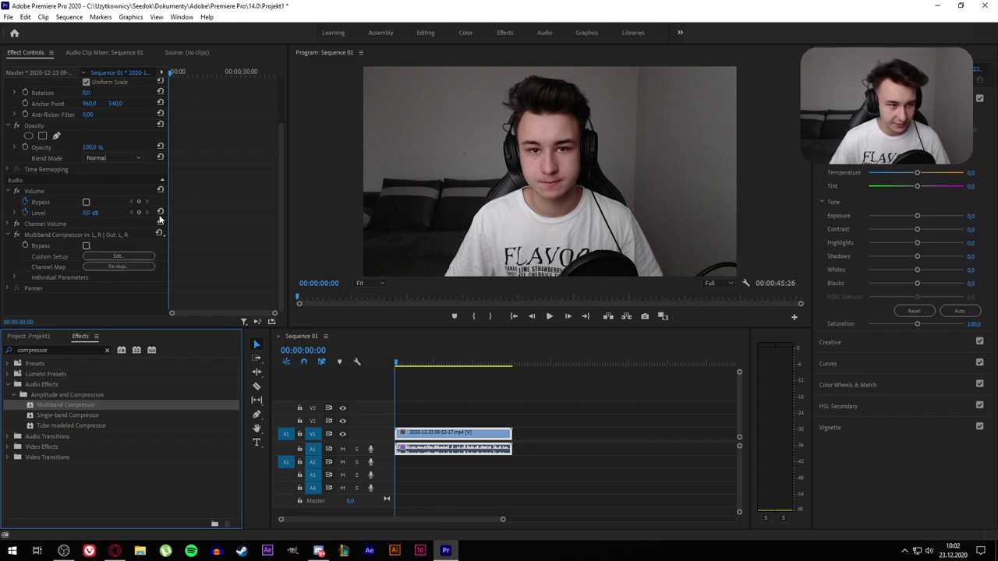
Load the Broadcast preset in the Multiband Compressor editor and adjust a band gain
left_click(113, 257)
left_click(413, 136)
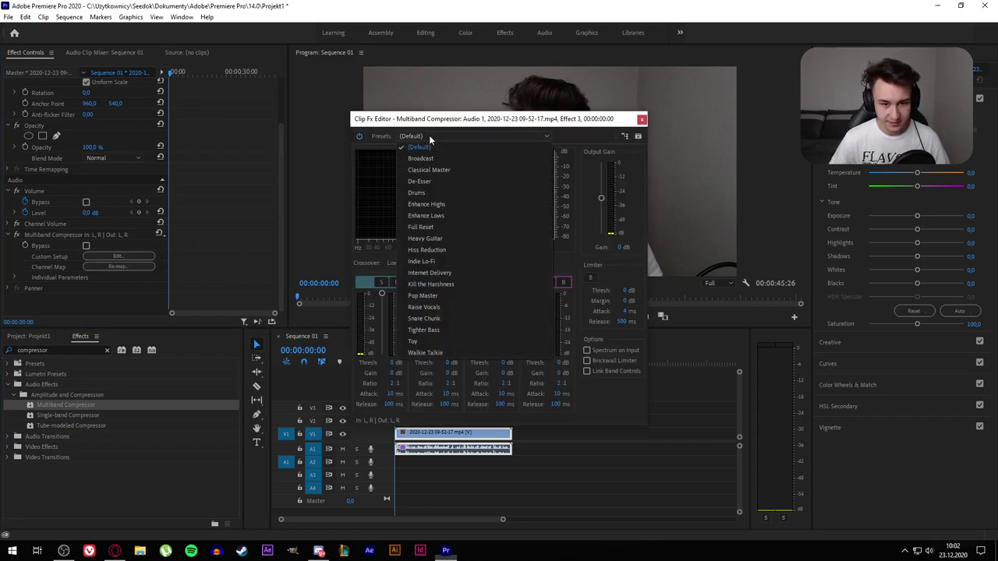
left_click(425, 169)
left_click(413, 136)
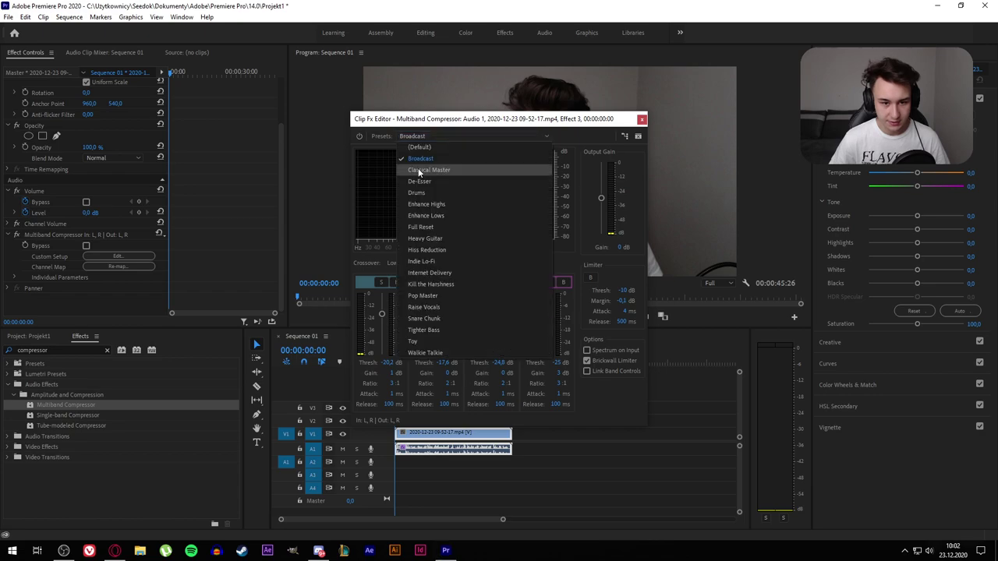
left_click(425, 169)
left_click(409, 135)
left_click(425, 169)
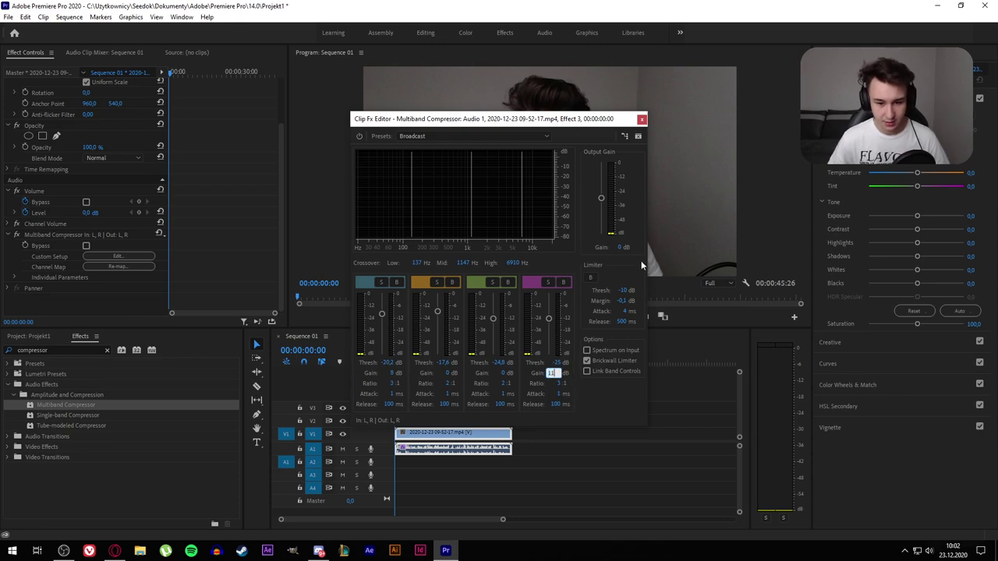
key("Return")
left_click(641, 119)
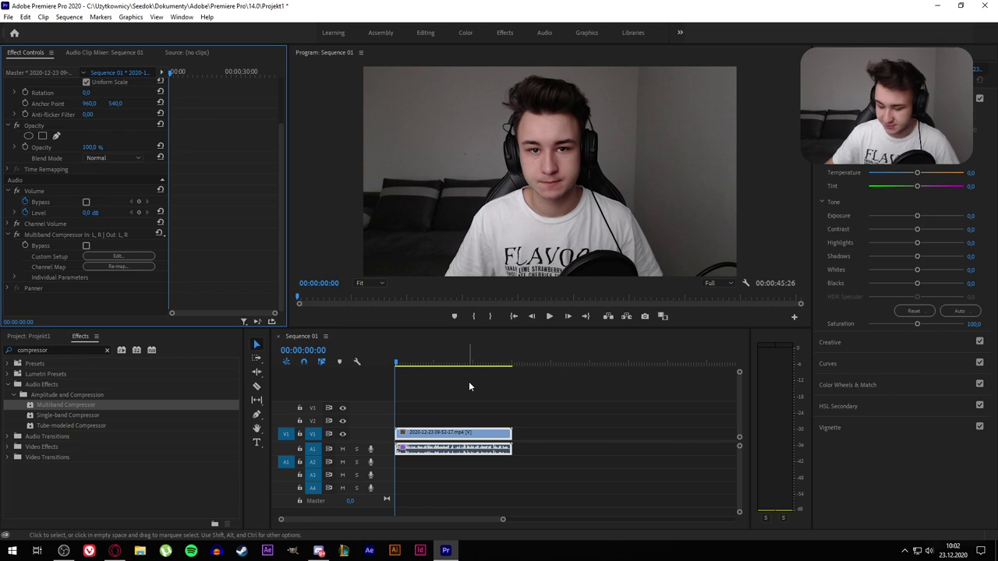
Play the sequence to hear the compressed audio
key("space")
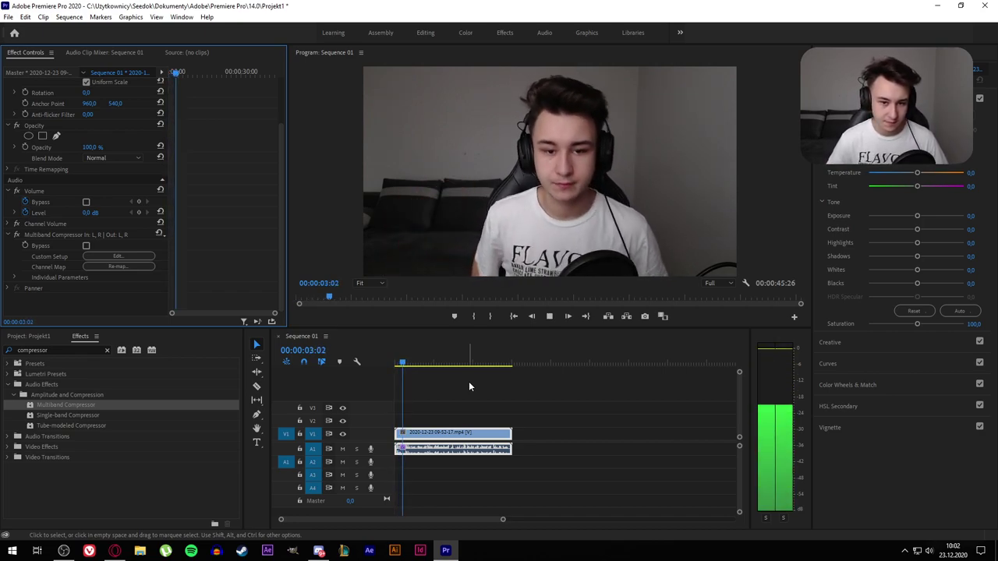
key("space")
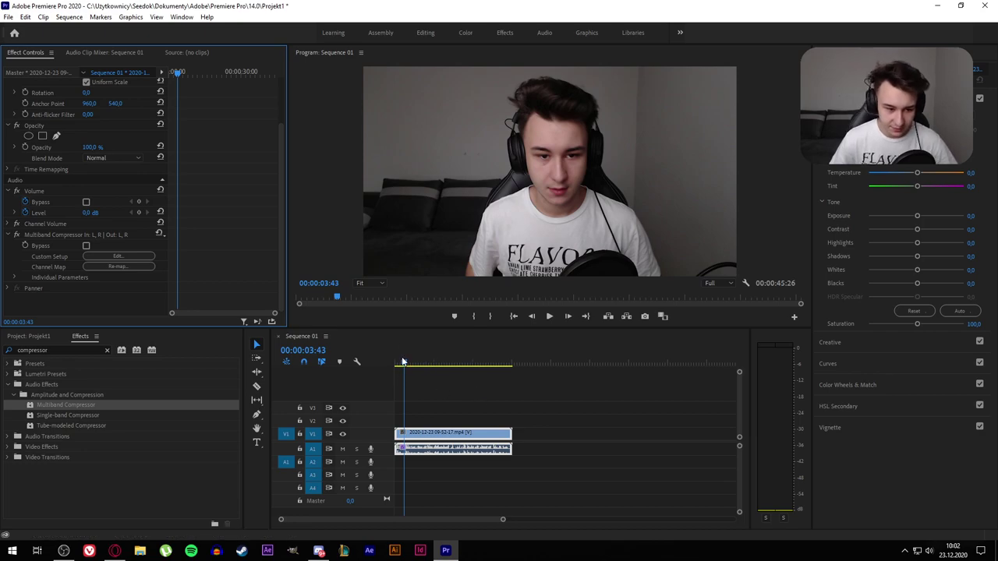
left_click(70, 348)
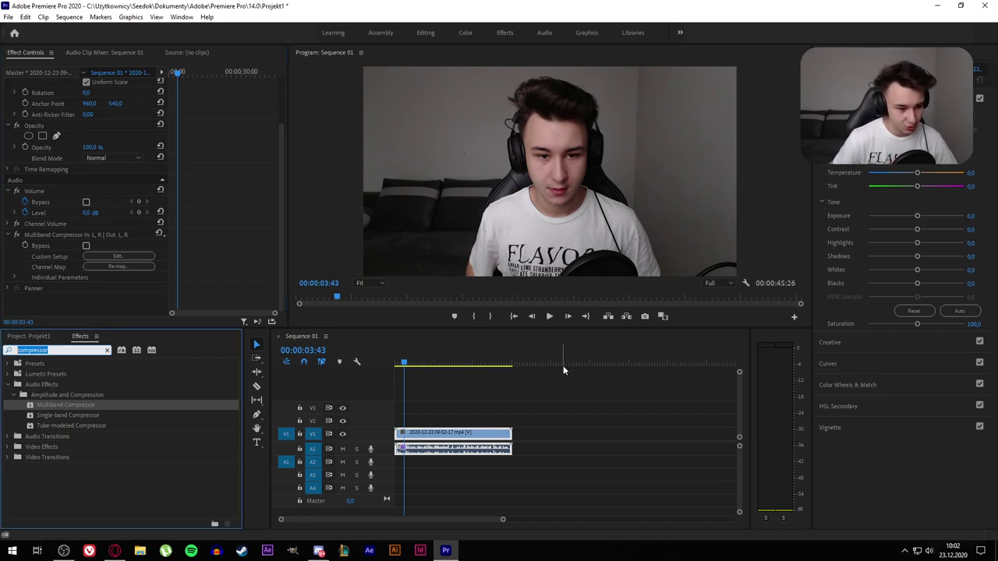
Search Effects for 'noise' and apply DeNoise to the clip's audio
type("noise")
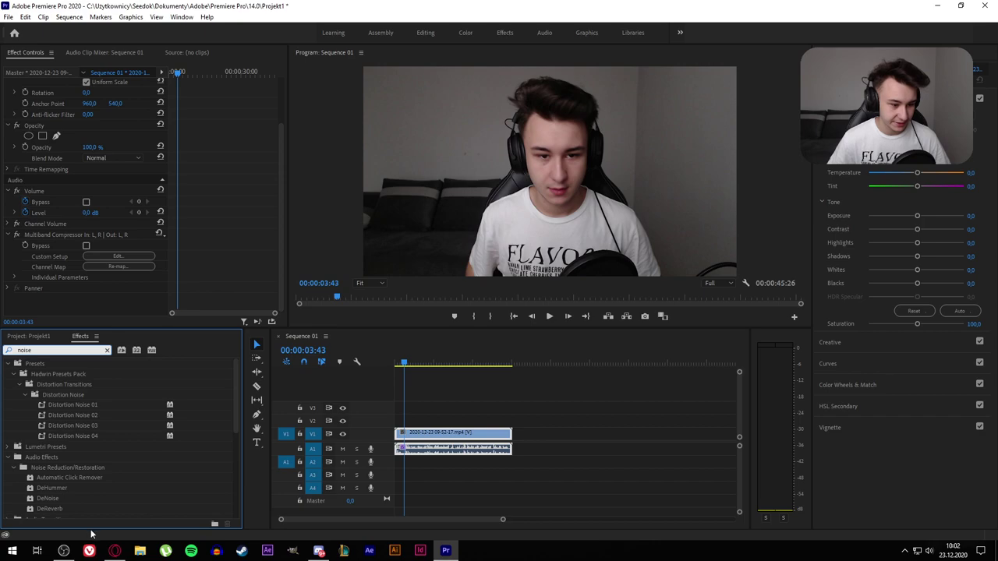
left_click_drag(48, 503, 471, 473)
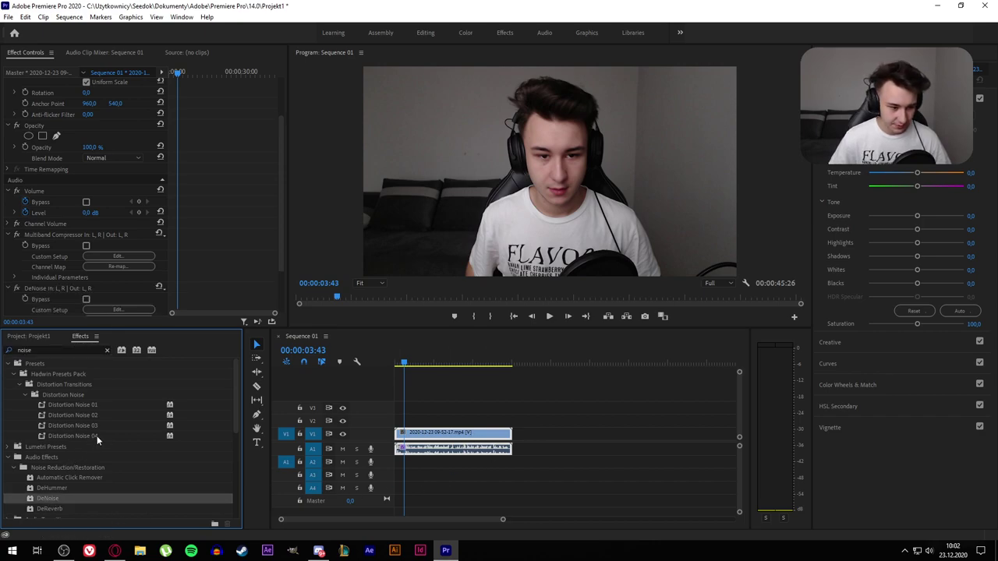
scroll(70, 427, "down", 2)
scroll(72, 423, "down", 2)
scroll(96, 267, "down", 1)
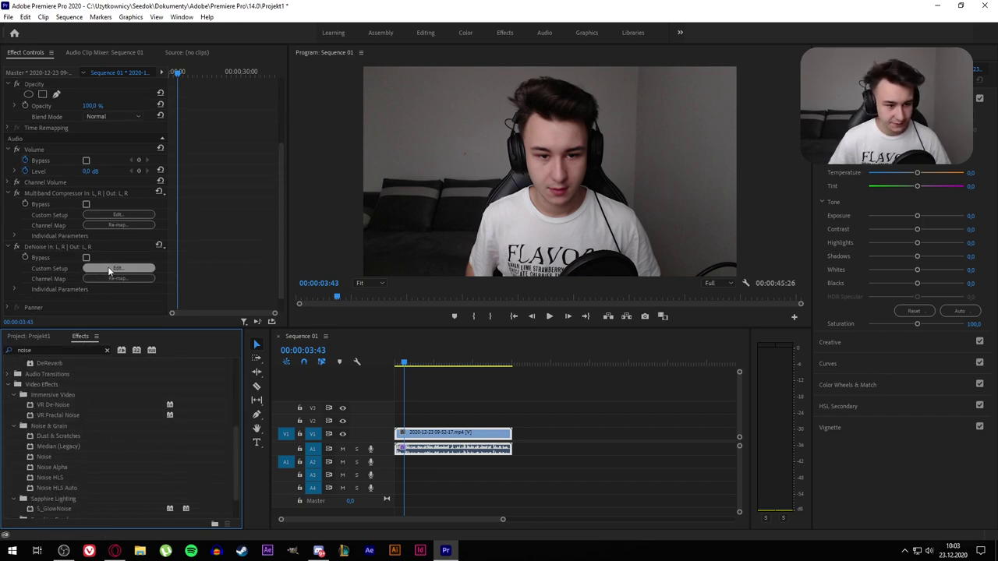
Set the DeNoise Amount to 8% in its custom settings editor
left_click(117, 268)
key("space")
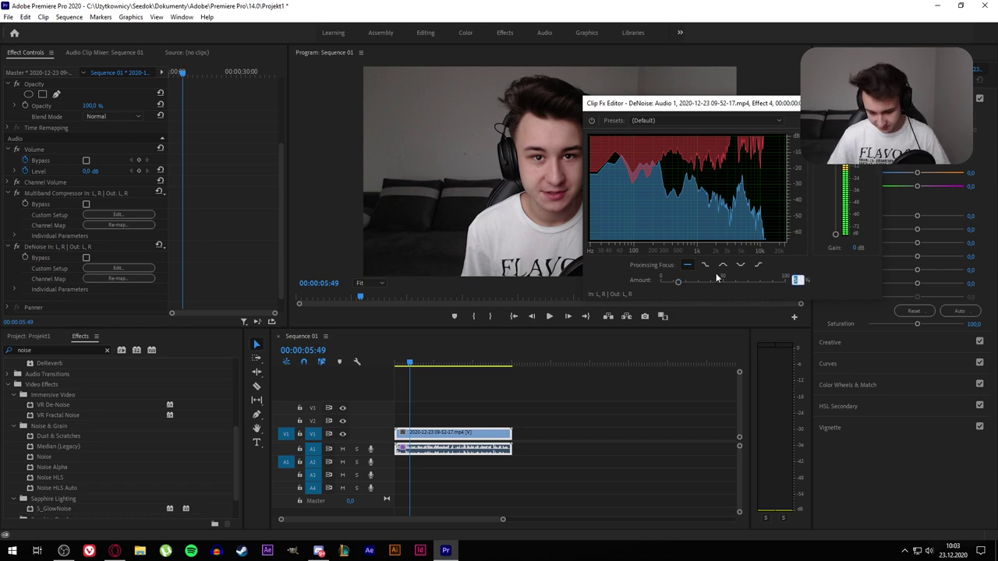
type("8")
key("Return")
key("space")
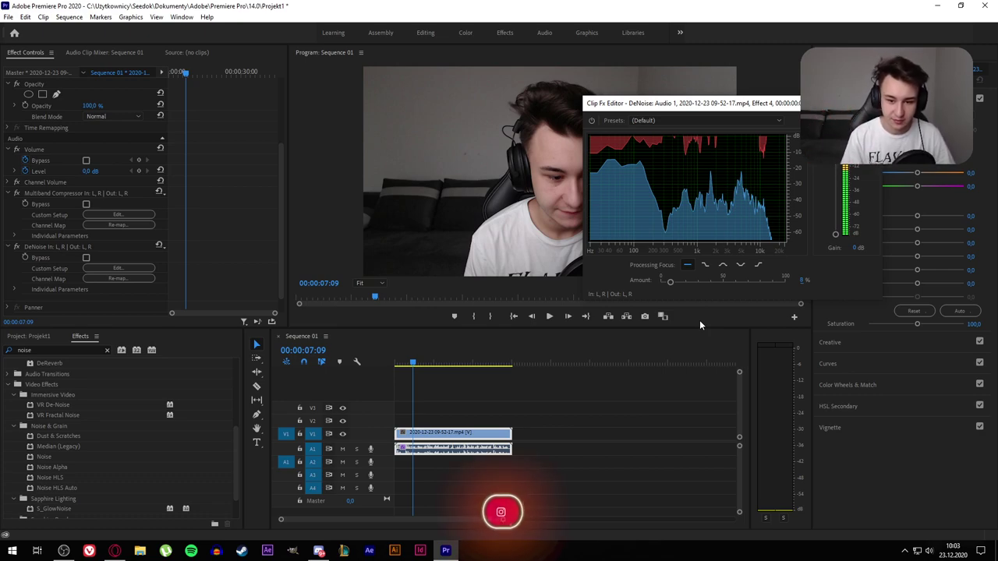
Compare low, even and midrange Processing Focus during playback, settling on even
left_click(704, 265)
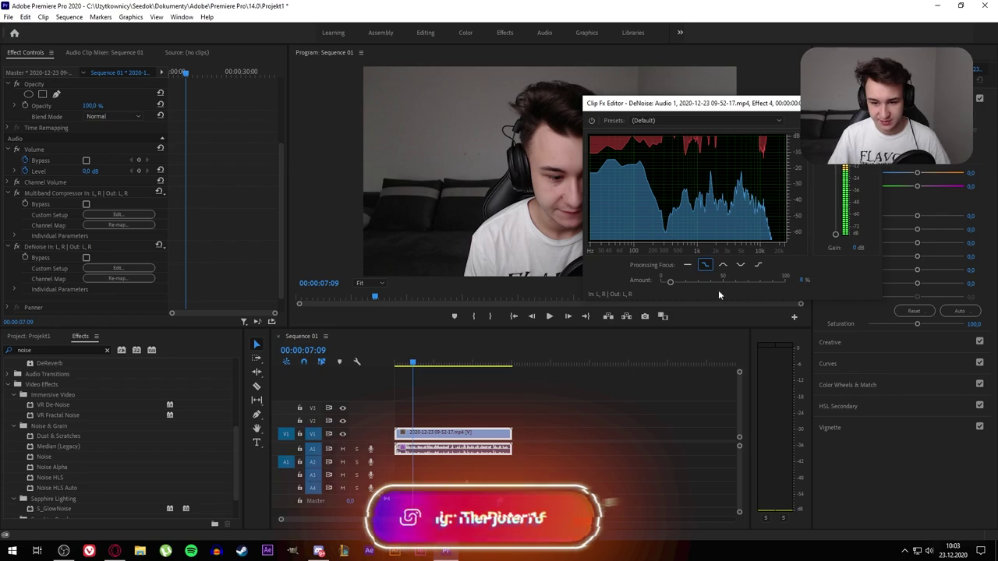
key("space")
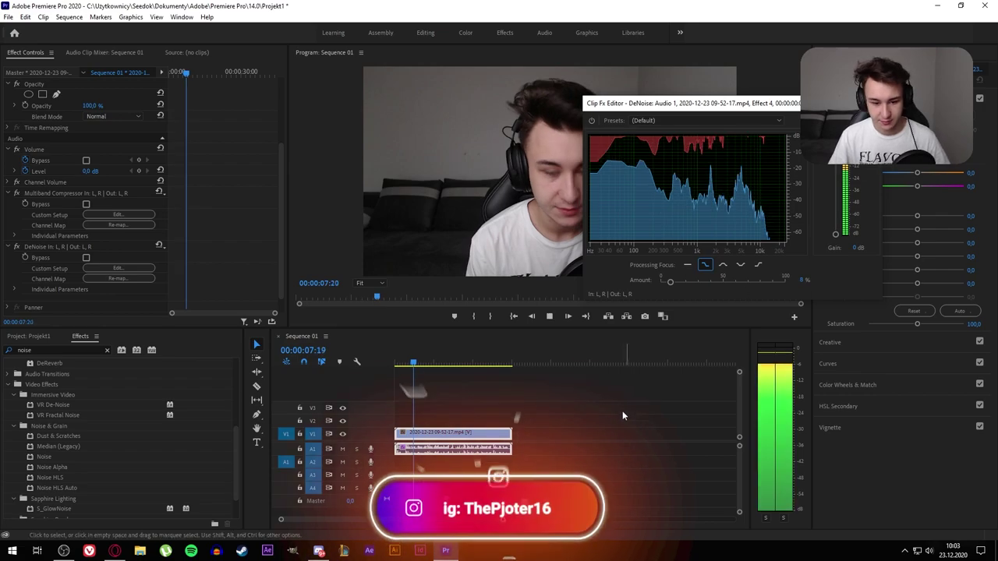
key("space")
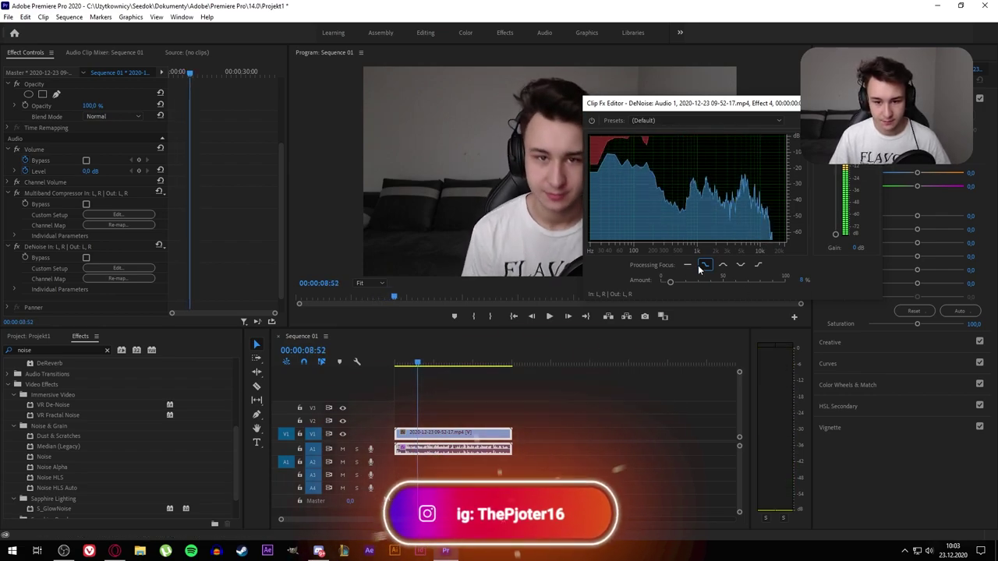
left_click(687, 265)
key("space")
key("space")
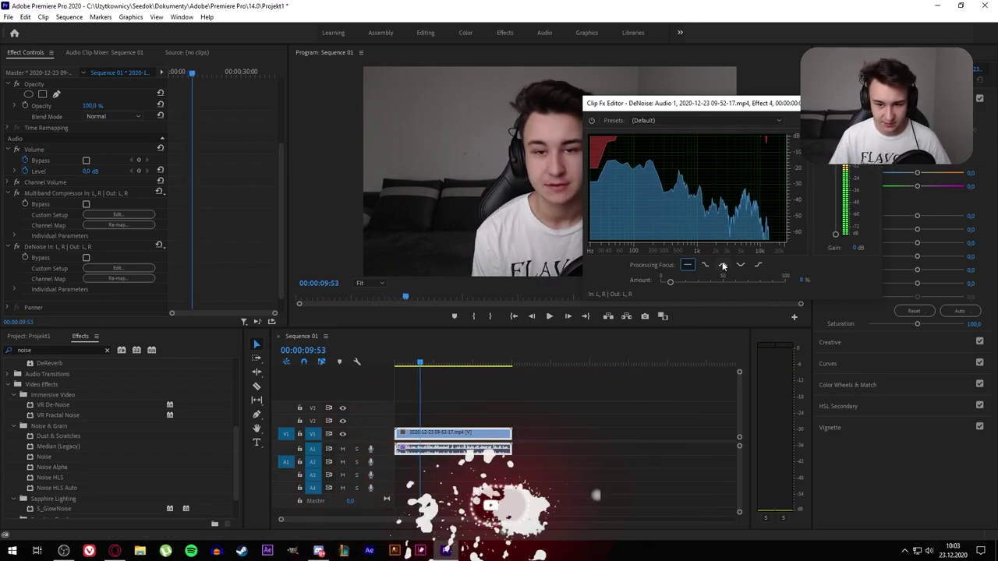
left_click(723, 265)
key("space")
key("space")
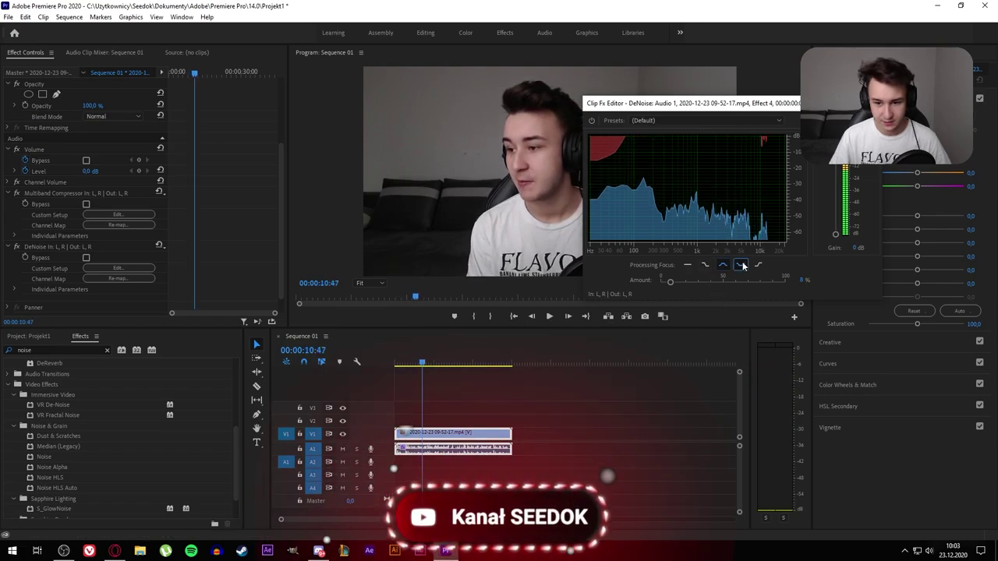
key("space")
left_click(687, 265)
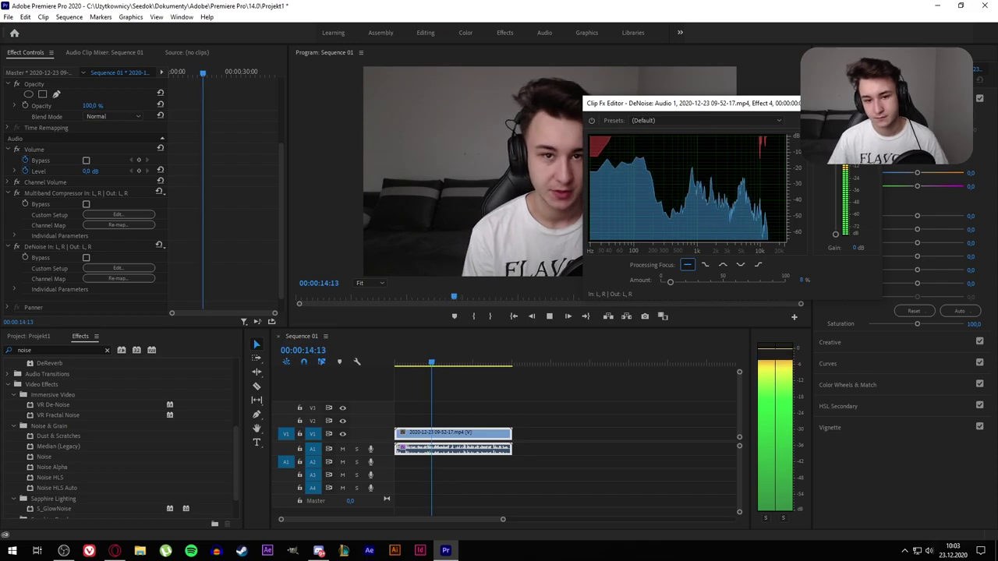
key("space")
Reposition and close the DeNoise editor
left_click(641, 99)
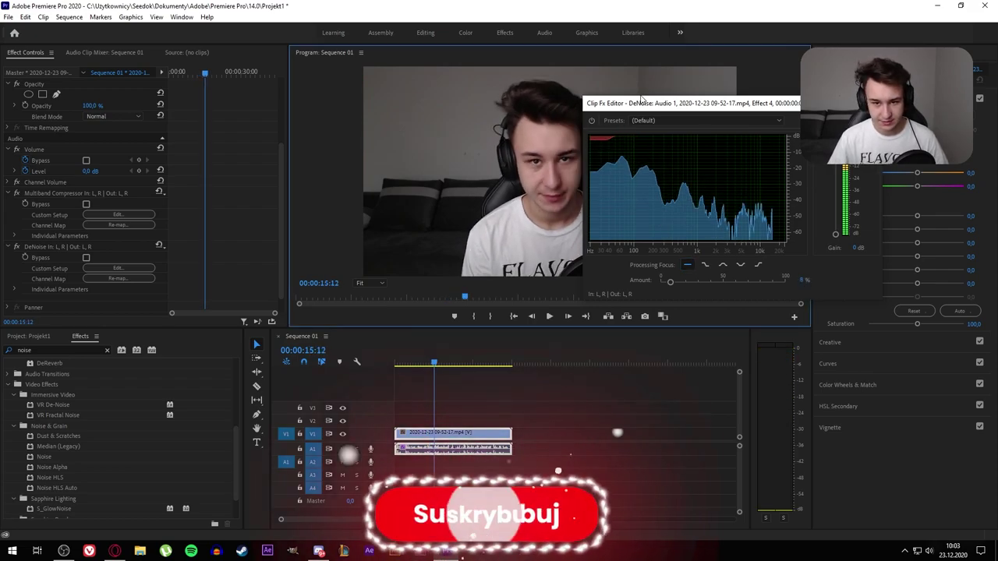
mouse_move(637, 104)
left_mouse_down()
mouse_move(460, 457)
mouse_move(483, 127)
left_mouse_up()
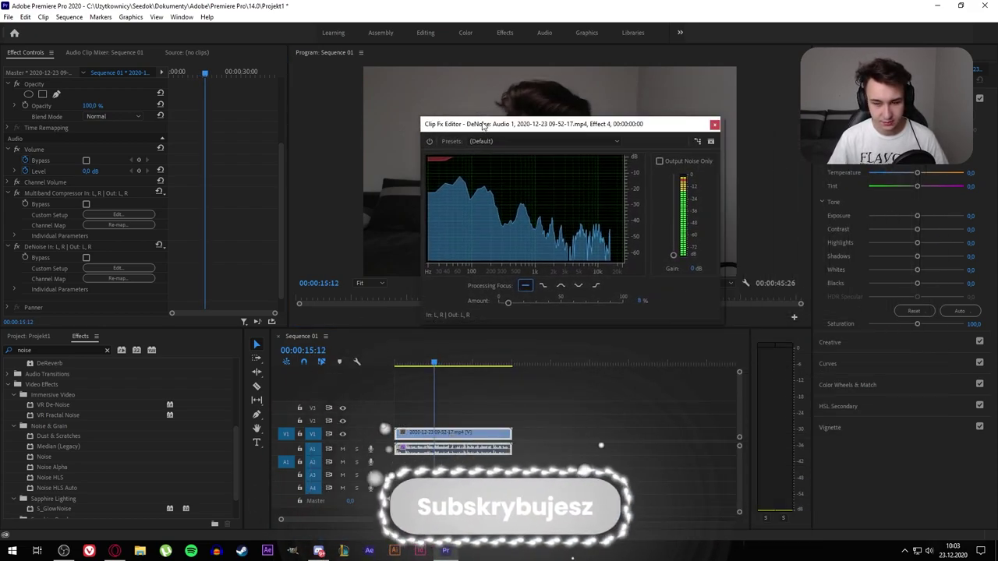
left_click(715, 126)
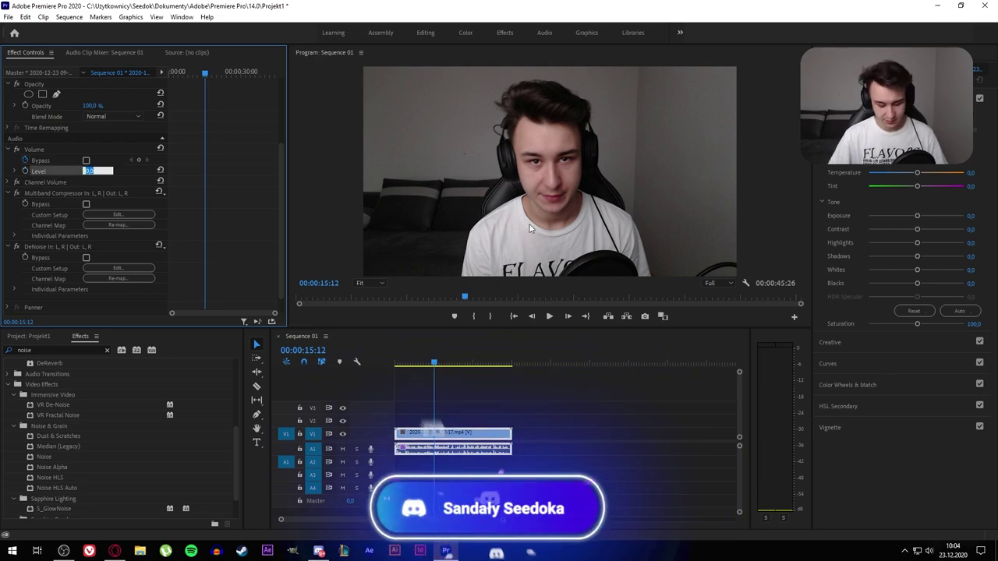
Raise the clip's Volume Level to 5 dB and play it from about 16 seconds
type("5")
left_click(16, 195)
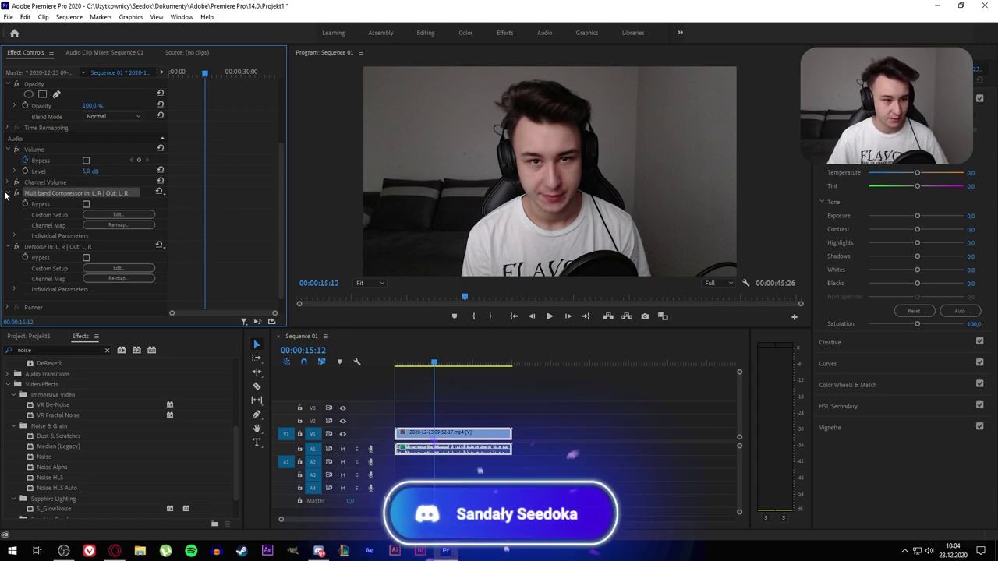
left_click(437, 364)
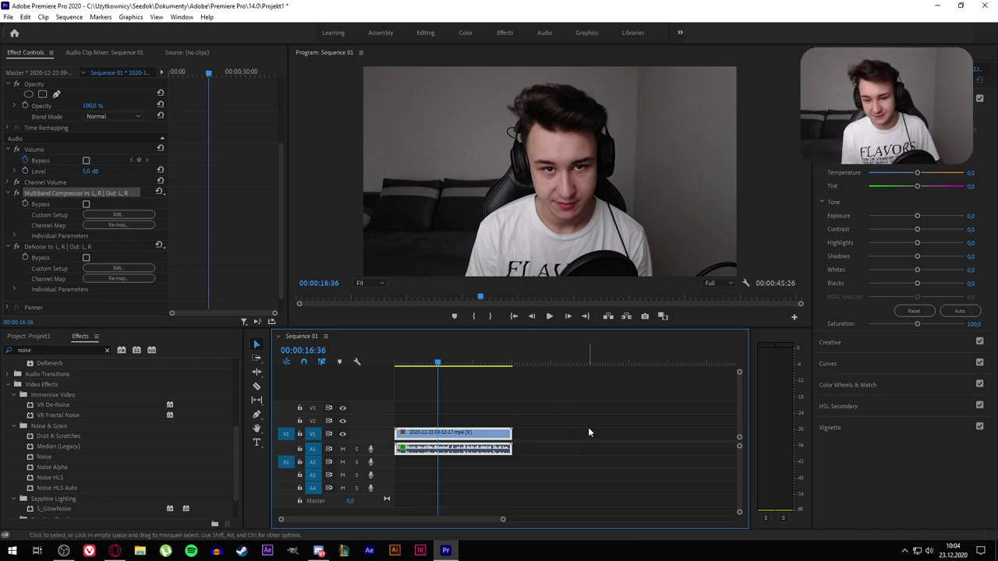
key("space")
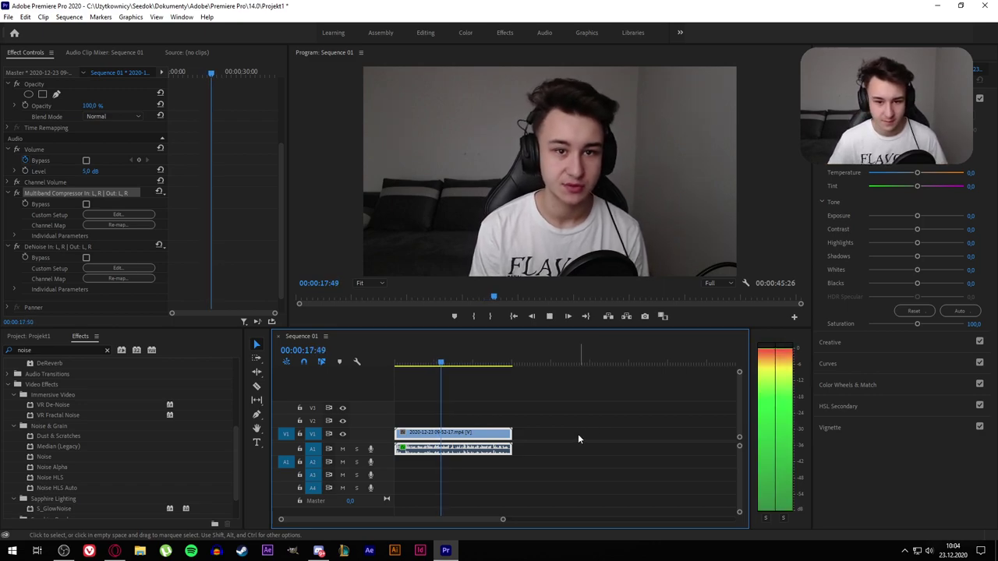
key("space")
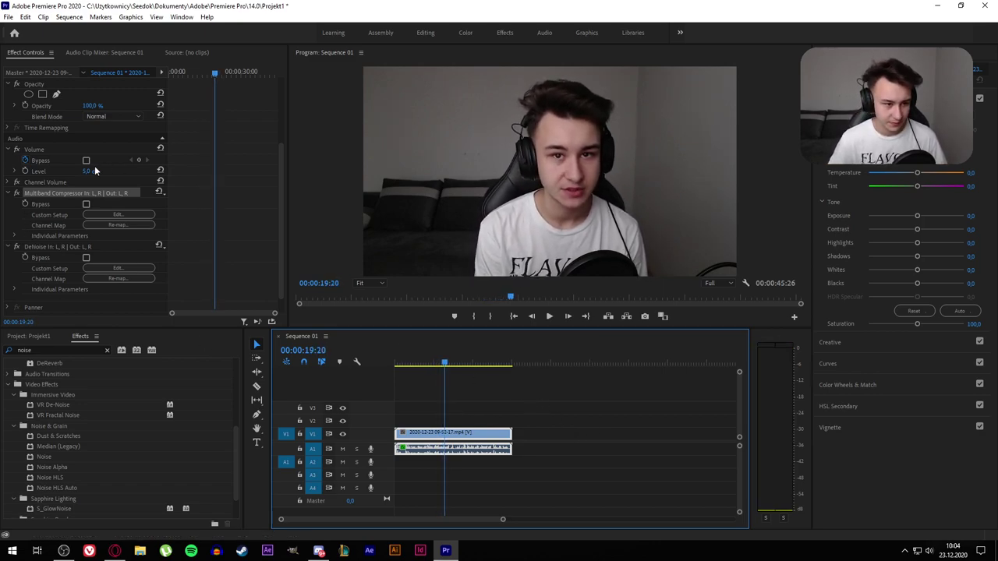
Reset the Volume Level to 0 dB, deselect the clip and play the sequence
left_click(93, 171)
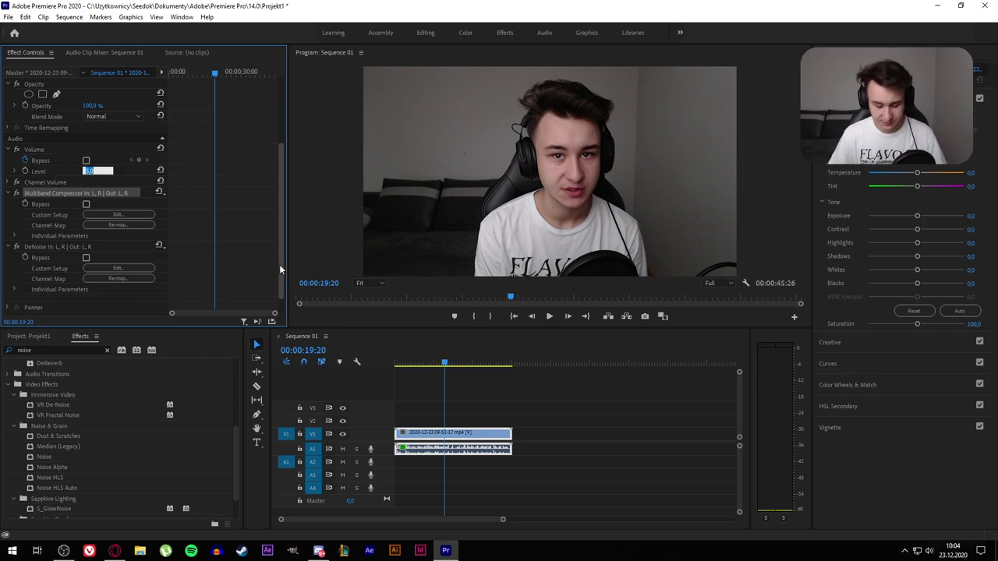
type("0")
key("Return")
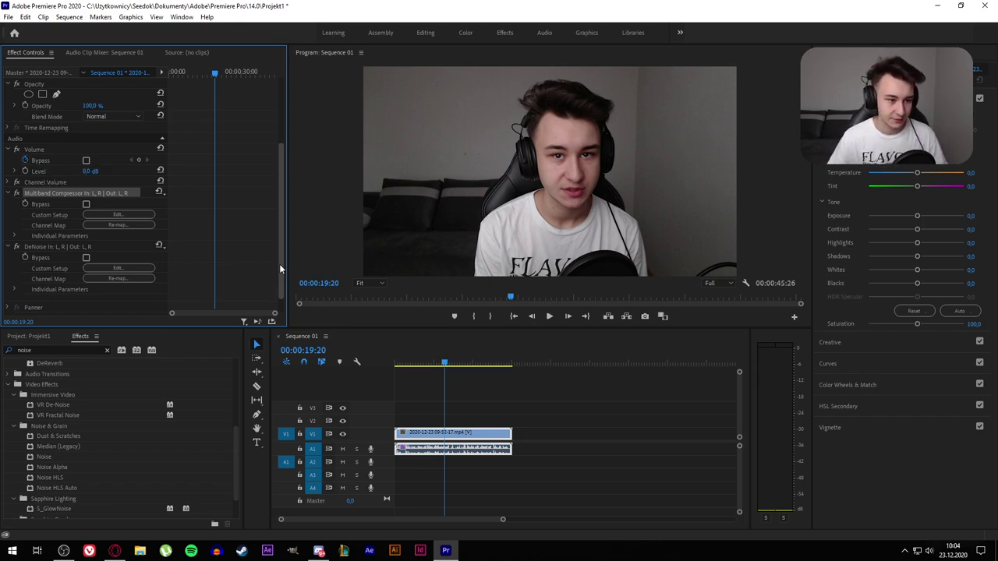
left_click(545, 404)
key("space")
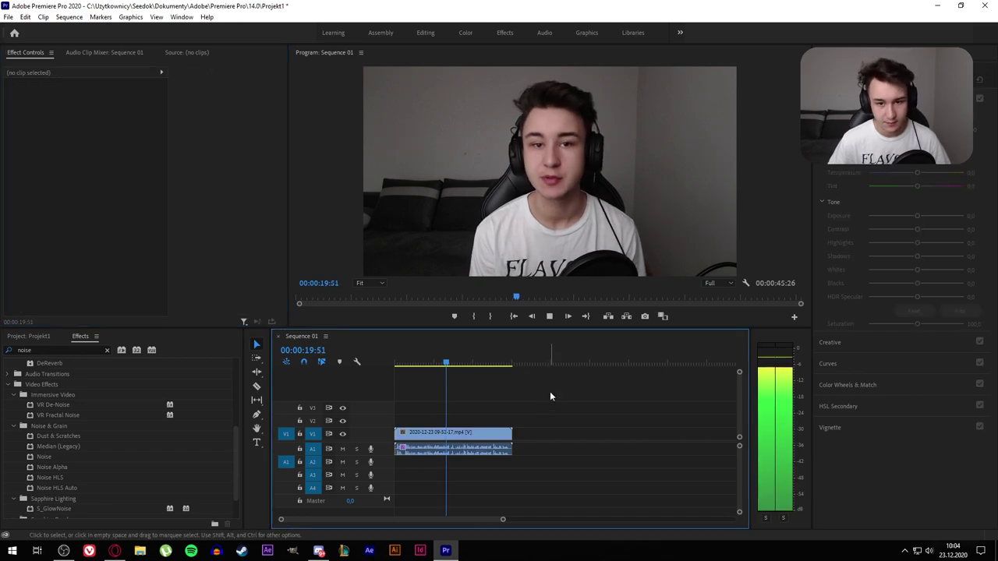
key("space")
key("ctrl+a")
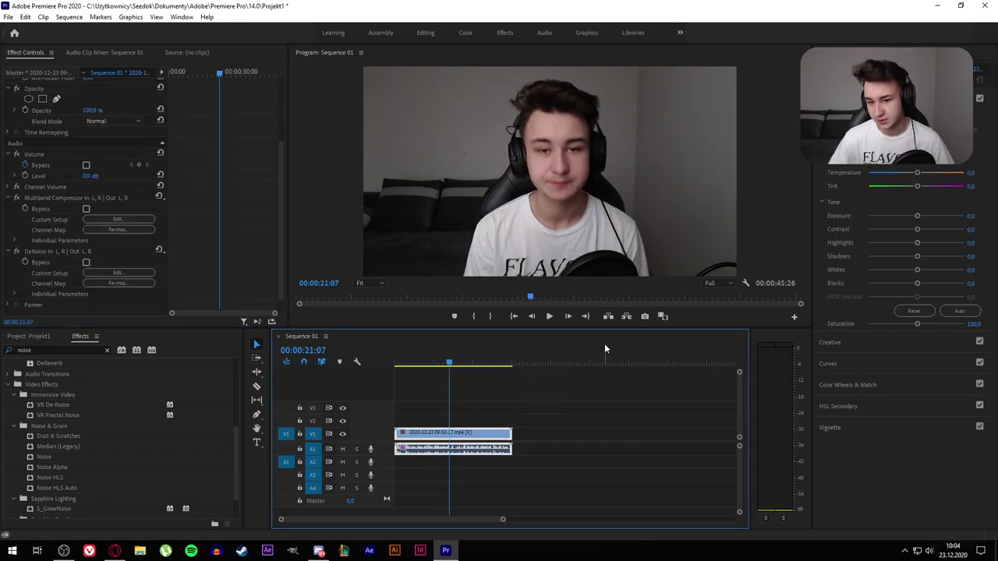